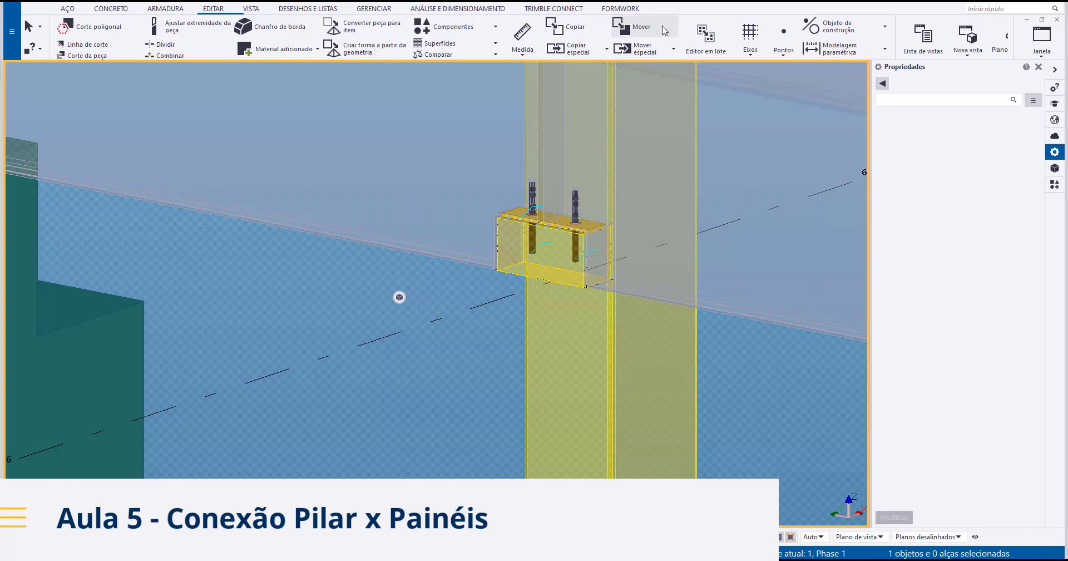
Step: Open the batch editor and set the pillar with the panel bracket, at position A/3, as the source assembly
left_click(707, 39)
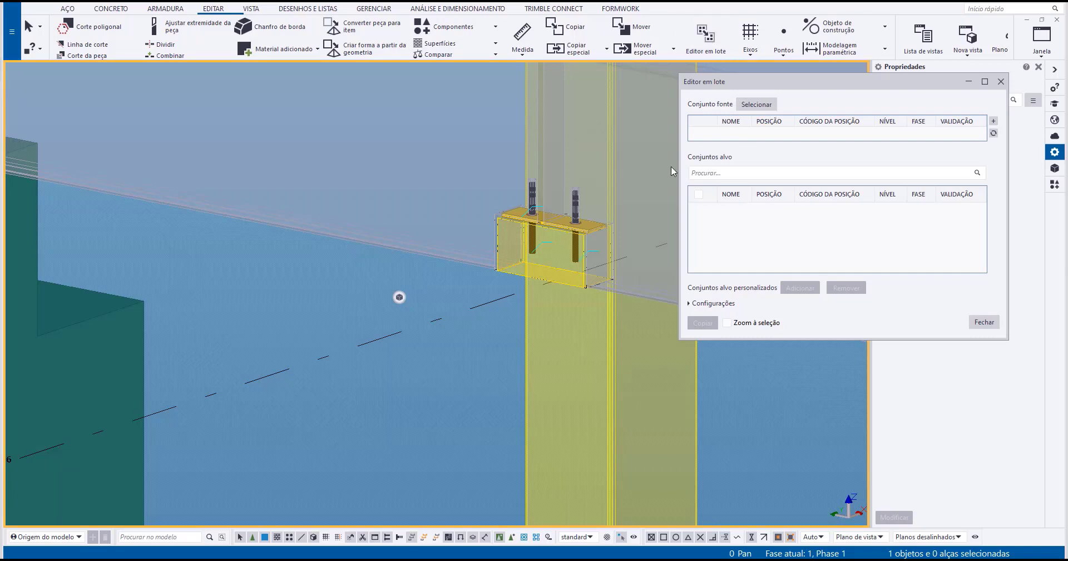
left_click(618, 365)
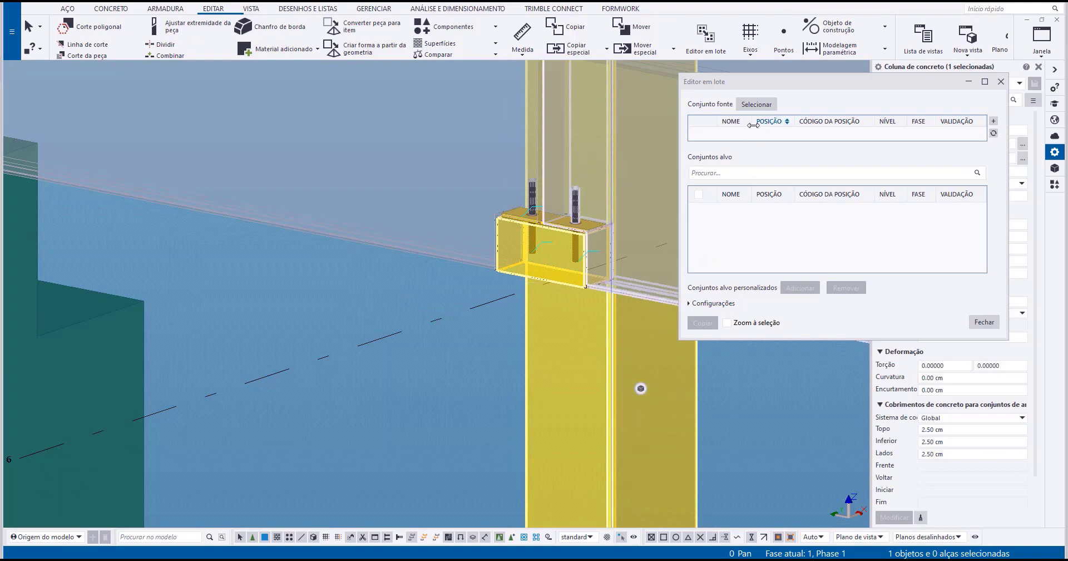
left_click(760, 106)
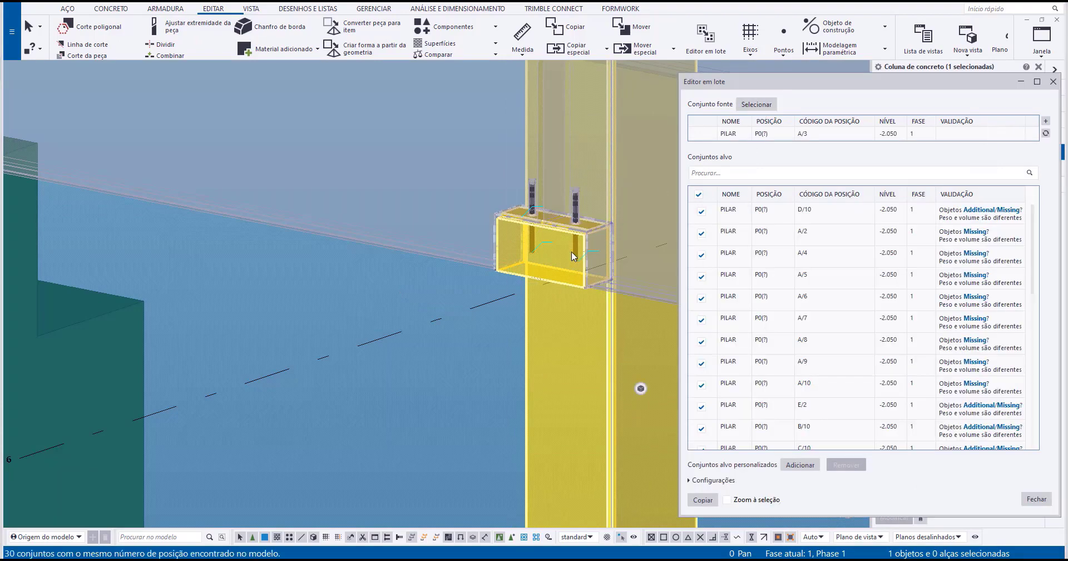
Step: Highlight the pillars from A/4 through A/9 in the list of target assemblies
scroll(490, 252, "down", 5)
scroll(491, 302, "down", 3)
middle_click_drag(310, 281, 490, 303, "ctrl")
left_click(768, 253)
scroll(362, 314, "down", 2)
middle_click_drag(361, 314, 342, 270, "ctrl")
scroll(407, 261, "up", 2)
scroll(418, 264, "up", 1)
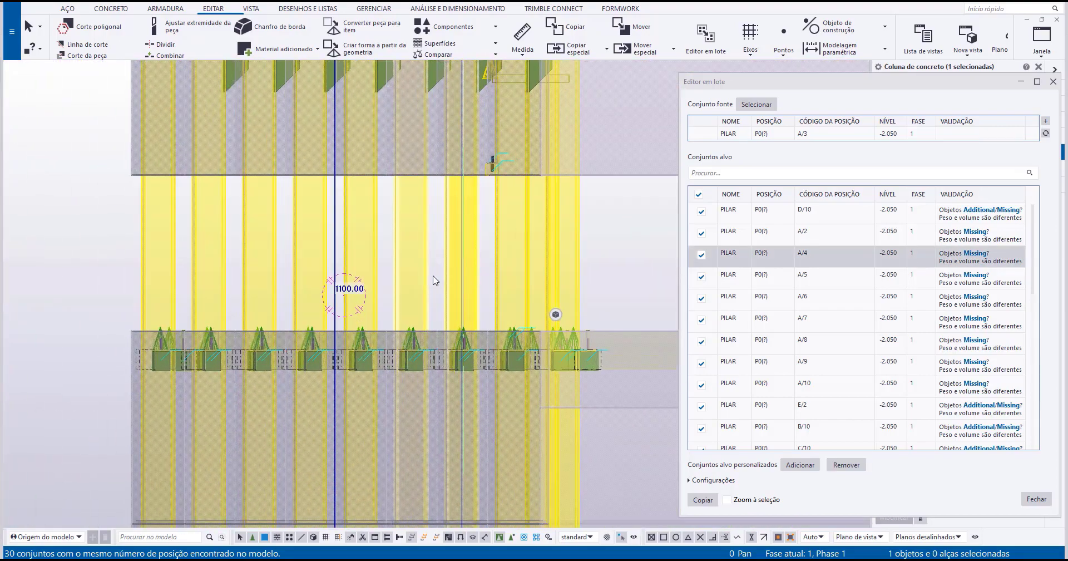
key("shift+Down")
key("shift+Down")
key("shift+Down")
key("shift+Down")
key("shift+Down")
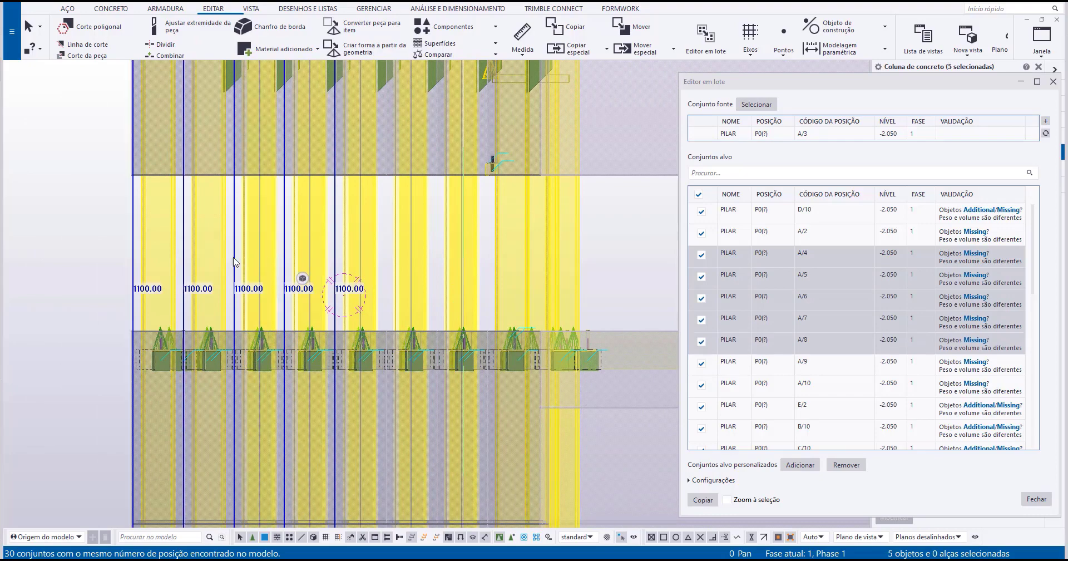
Step: Uncheck all target assemblies, then check only the highlighted pillars A/4 to A/9
left_click(699, 194)
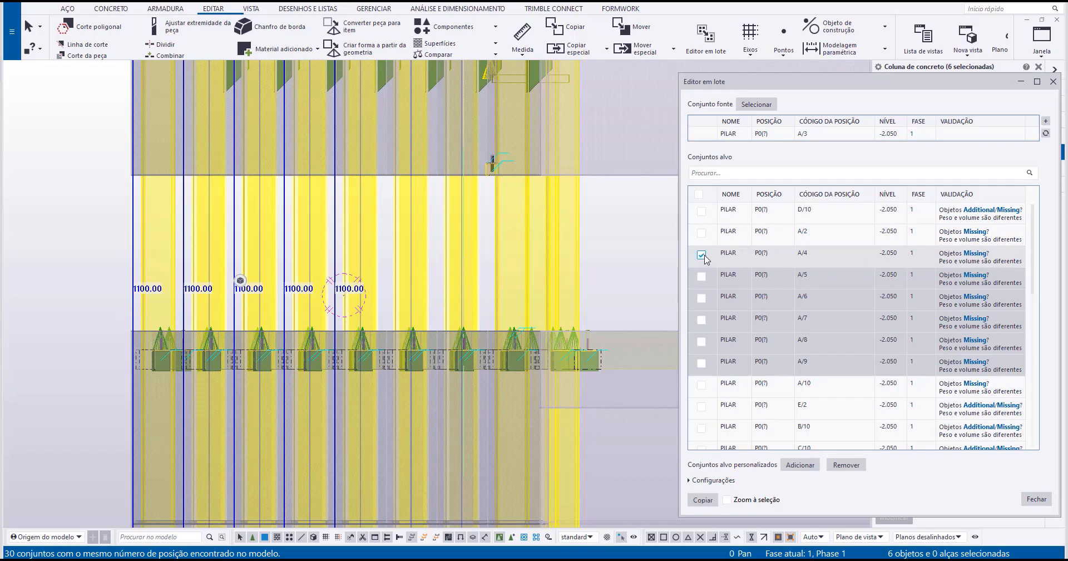
left_click(701, 363)
left_click(702, 363, "shift")
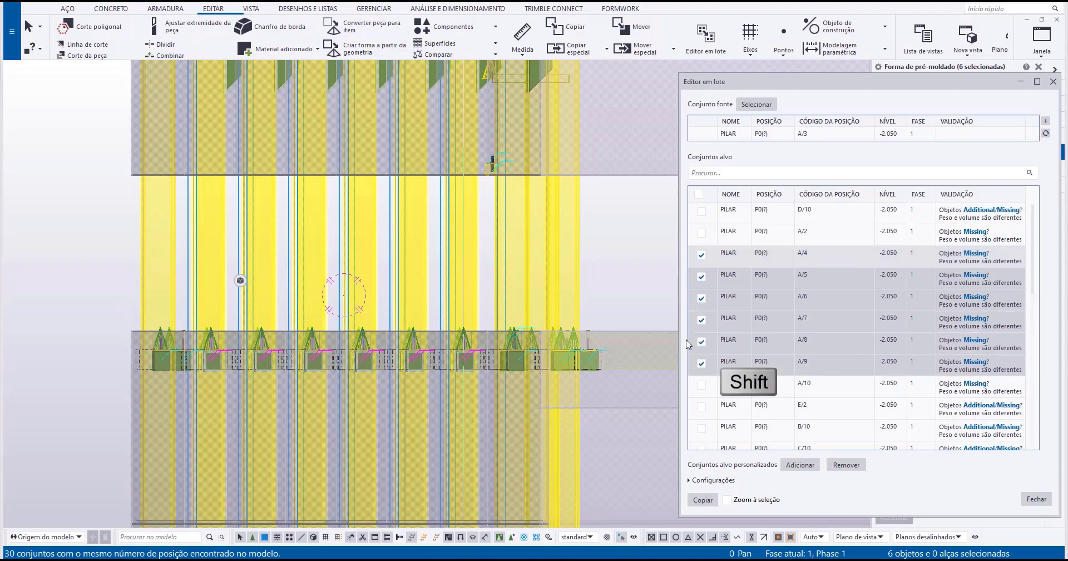
Step: Examine the source pillar's bracket connection and the checked pillars along the facade
scroll(704, 367, "down", 1)
scroll(421, 412, "up", 2)
scroll(356, 320, "down", 4)
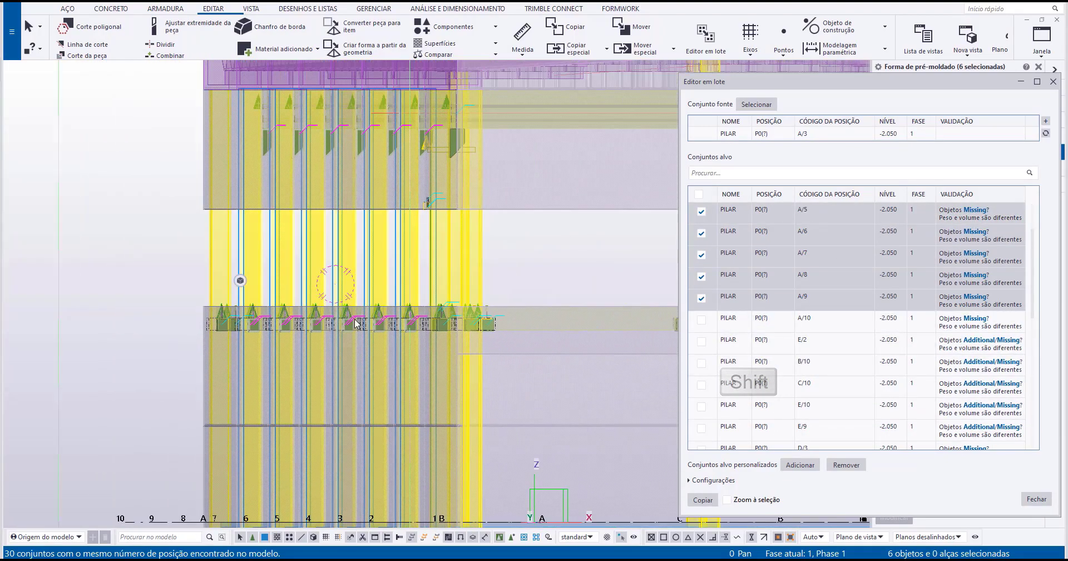
middle_click_drag(356, 320, 524, 256, "ctrl")
scroll(537, 245, "up", 4)
scroll(504, 250, "up", 4)
scroll(490, 300, "down", 7)
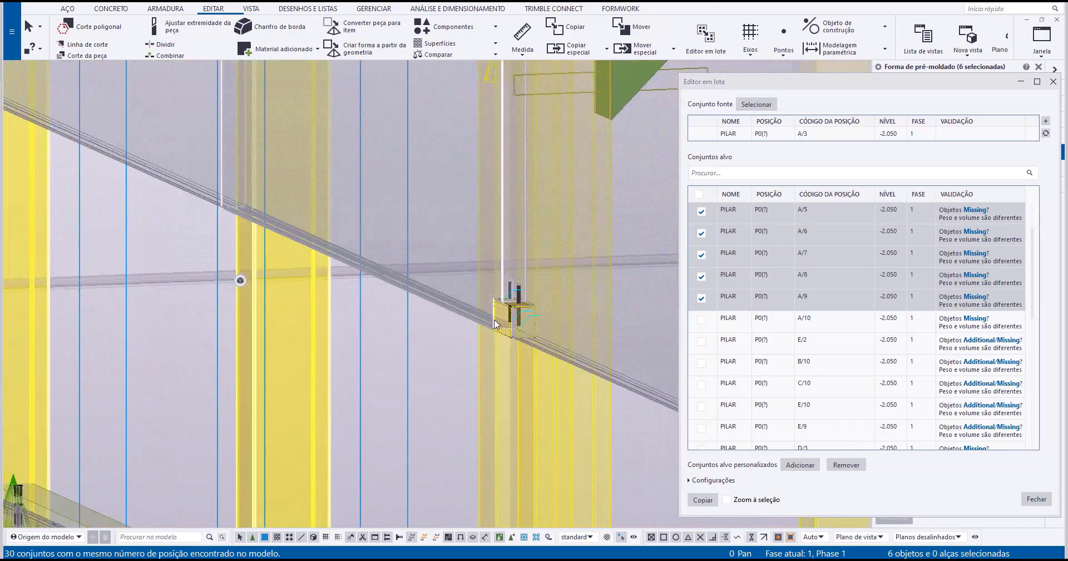
scroll(463, 284, "up", 5)
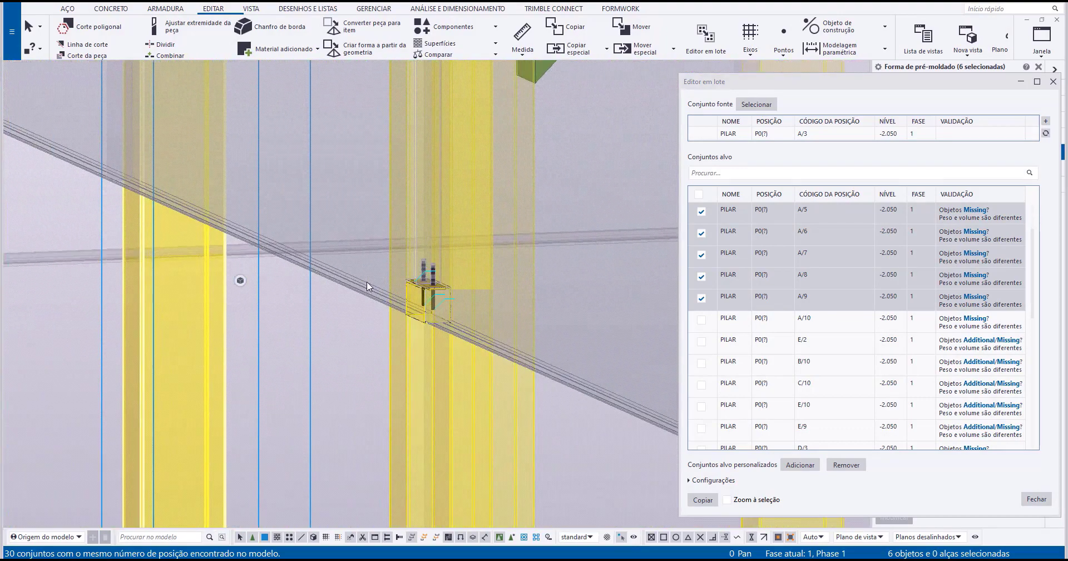
scroll(390, 337, "down", 5)
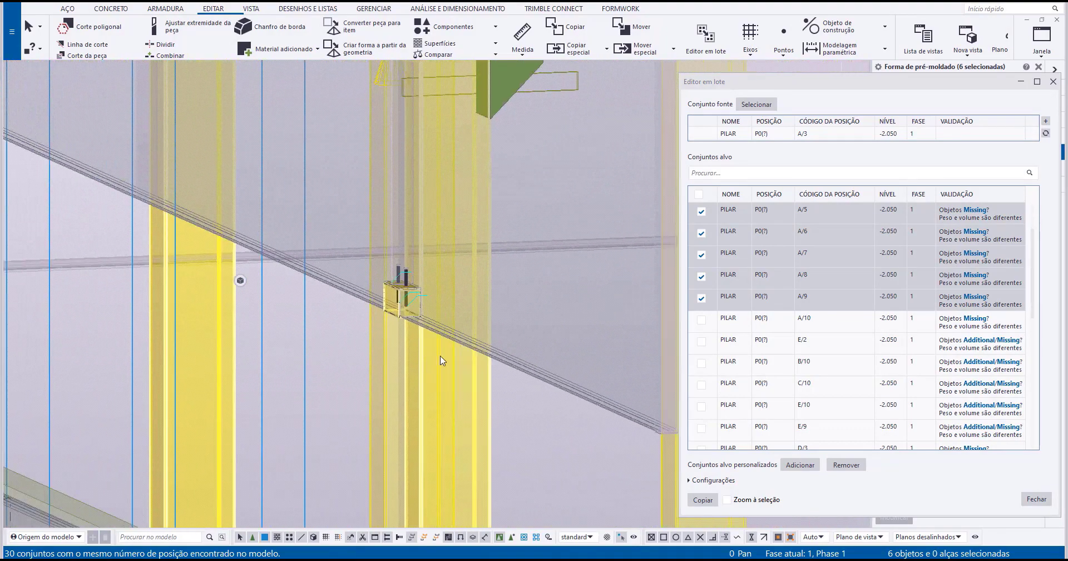
scroll(89, 289, "down", 4)
middle_click_drag(224, 351, 482, 348)
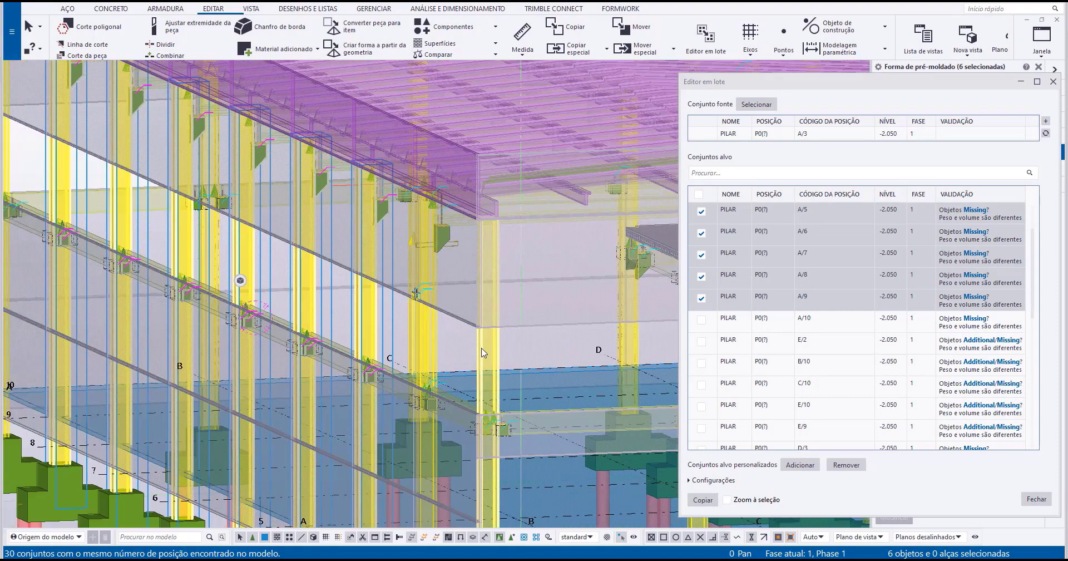
Step: Copy the A/3 pillar's details to the checked target pillars A/4 to A/9
scroll(397, 301, "up", 4)
left_click(707, 502)
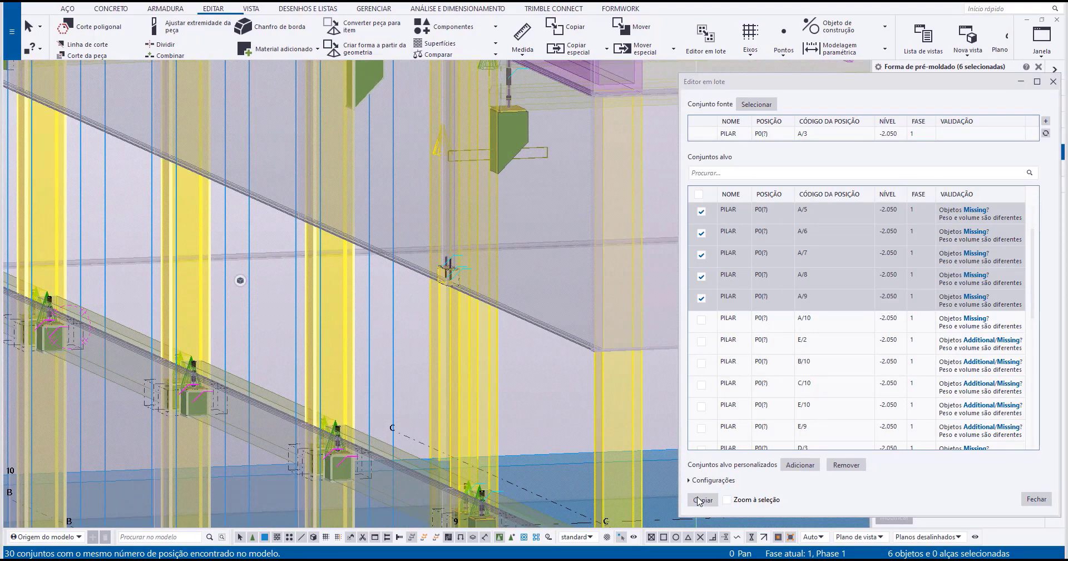
scroll(293, 201, "up", 2)
scroll(293, 205, "up", 6)
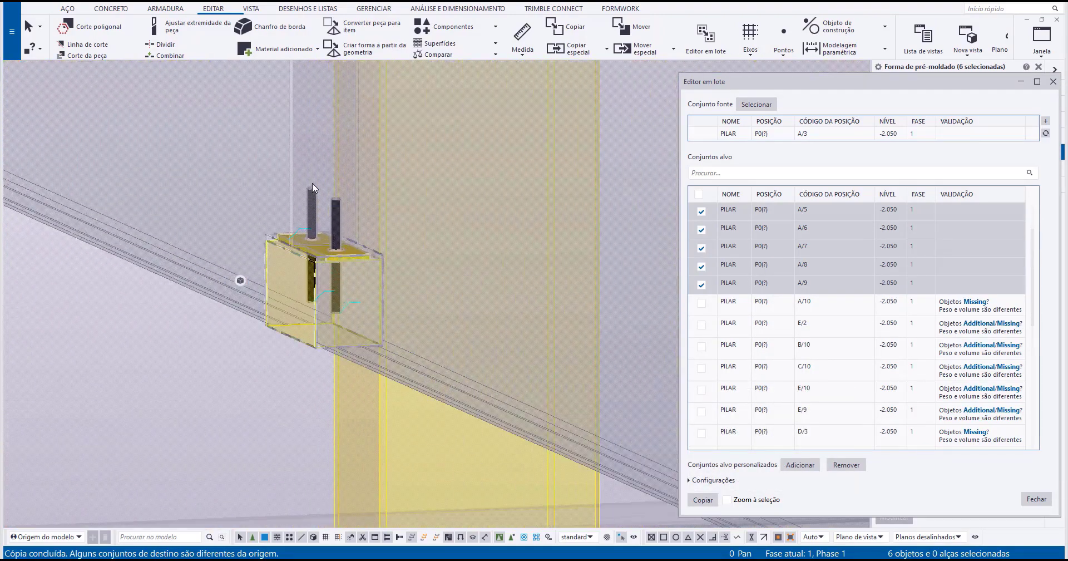
scroll(321, 236, "down", 8)
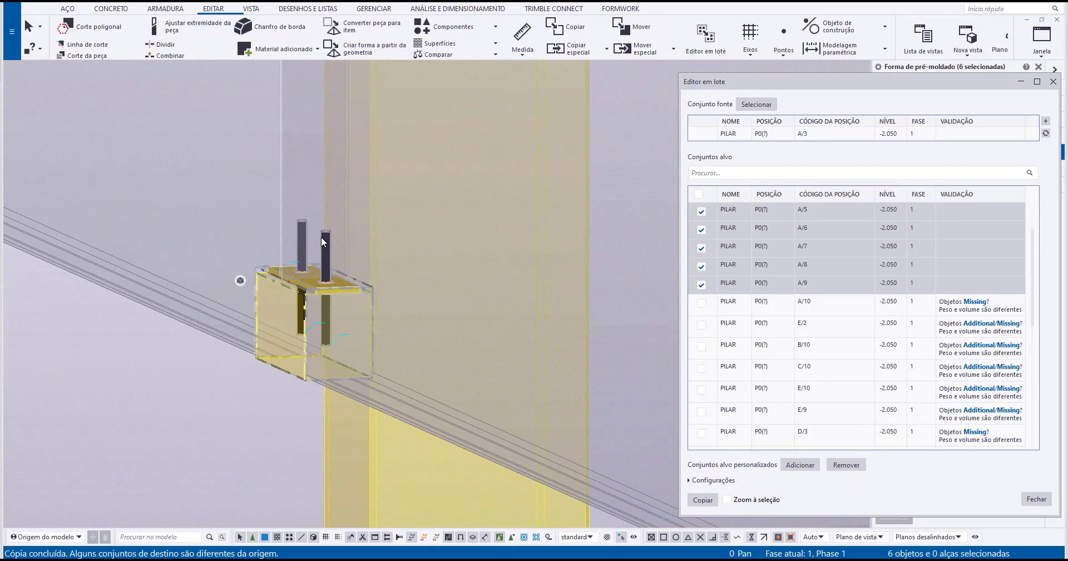
Step: Select the round panel cuts around the two anchor bars above the source pillar's bracket
scroll(509, 368, "up", 4)
scroll(482, 298, "up", 5)
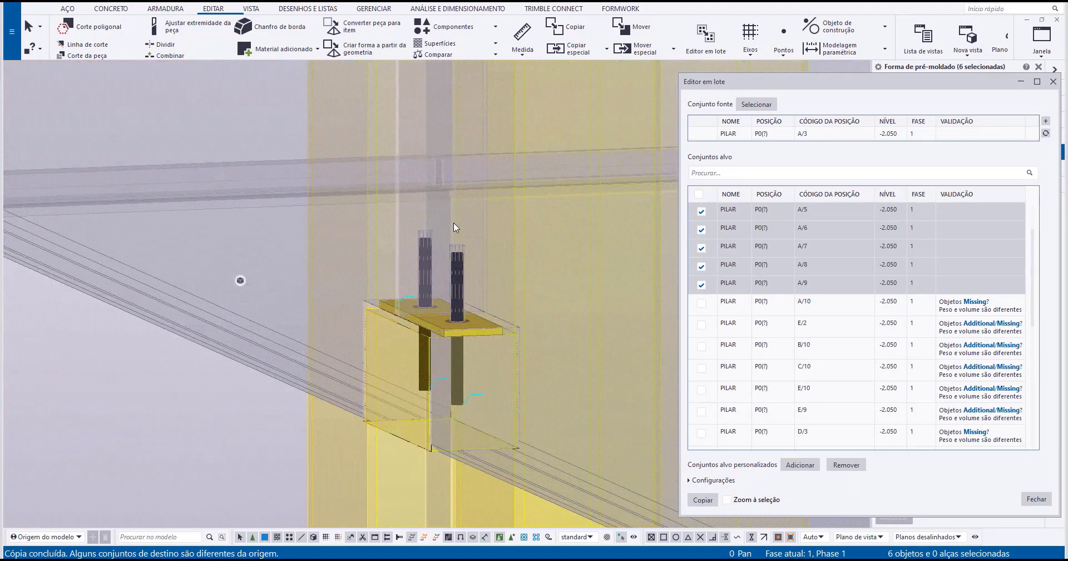
scroll(457, 262, "down", 8)
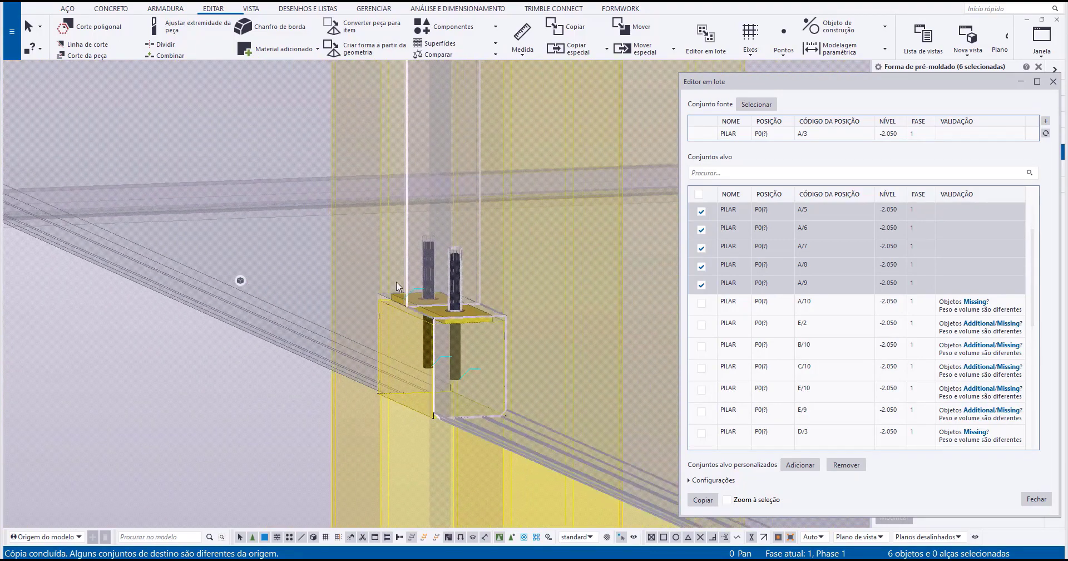
scroll(468, 253, "up", 6)
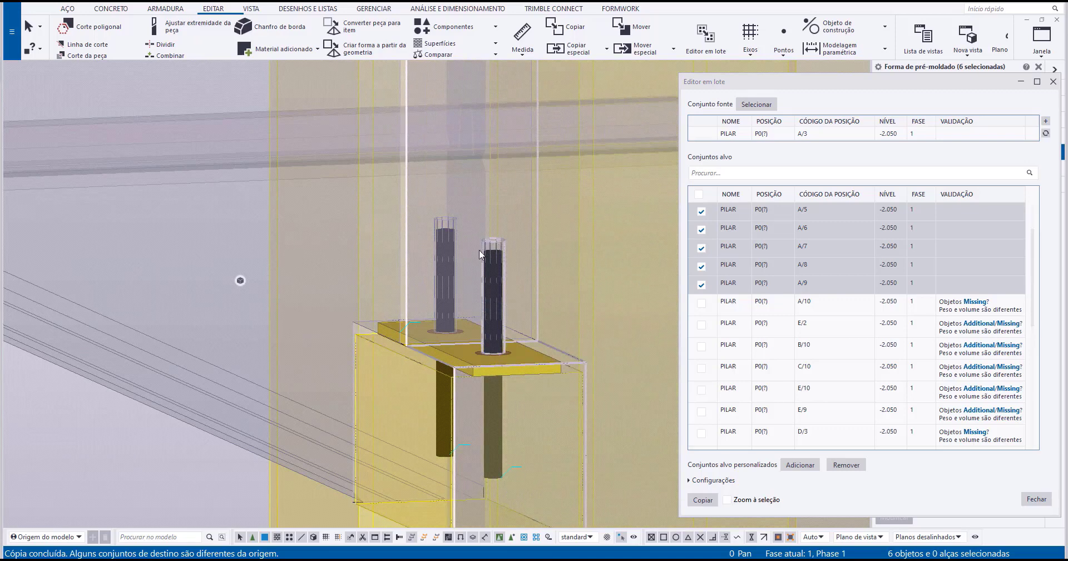
scroll(492, 245, "up", 2)
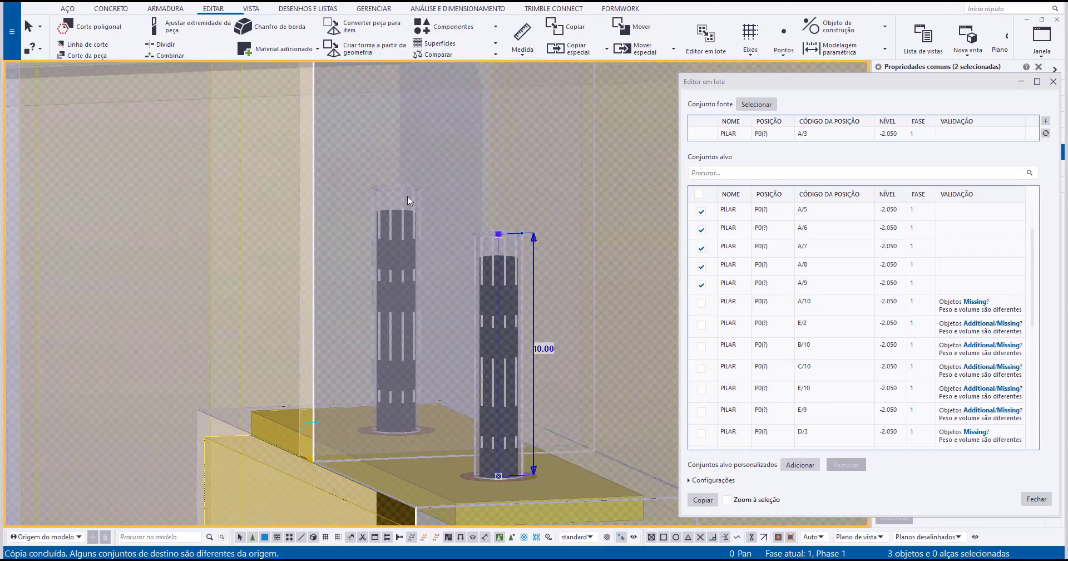
left_click(408, 196, "ctrl")
scroll(408, 196, "down", 6)
scroll(421, 330, "up", 5)
middle_click_drag(424, 330, 480, 338, "ctrl")
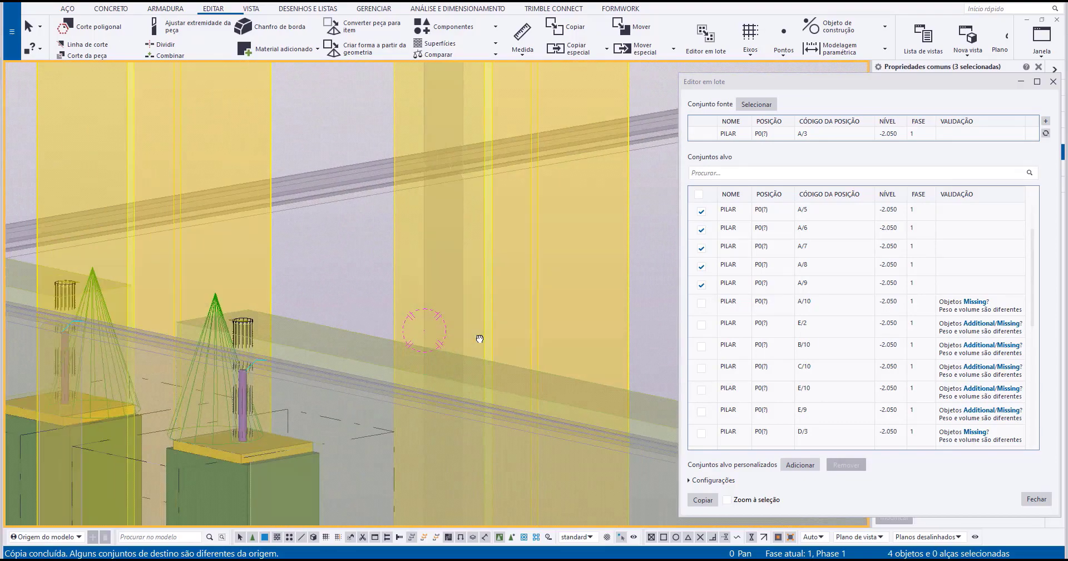
scroll(480, 339, "down", 10)
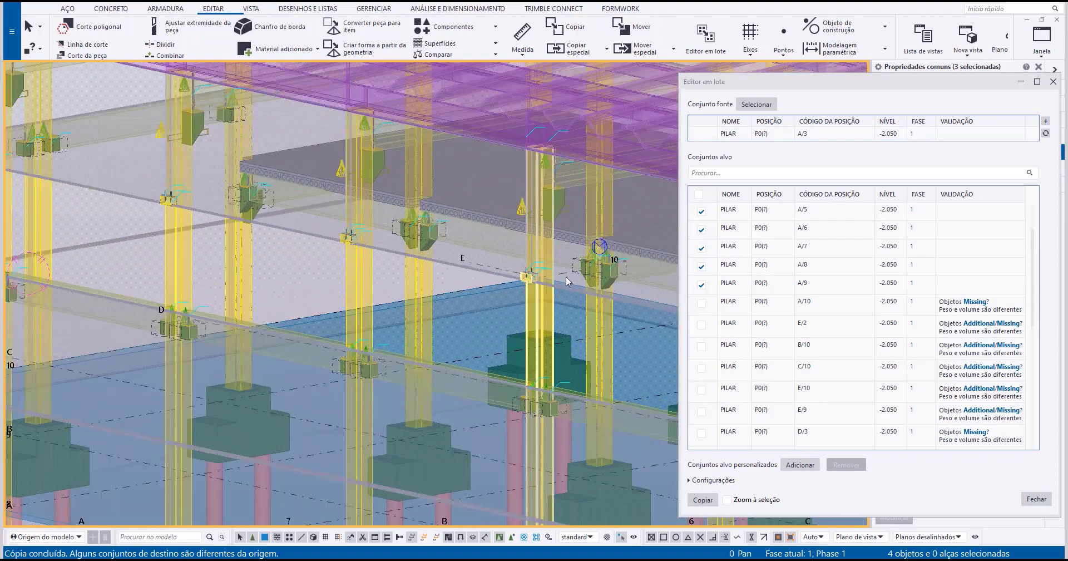
scroll(566, 276, "up", 4)
scroll(522, 344, "up", 10)
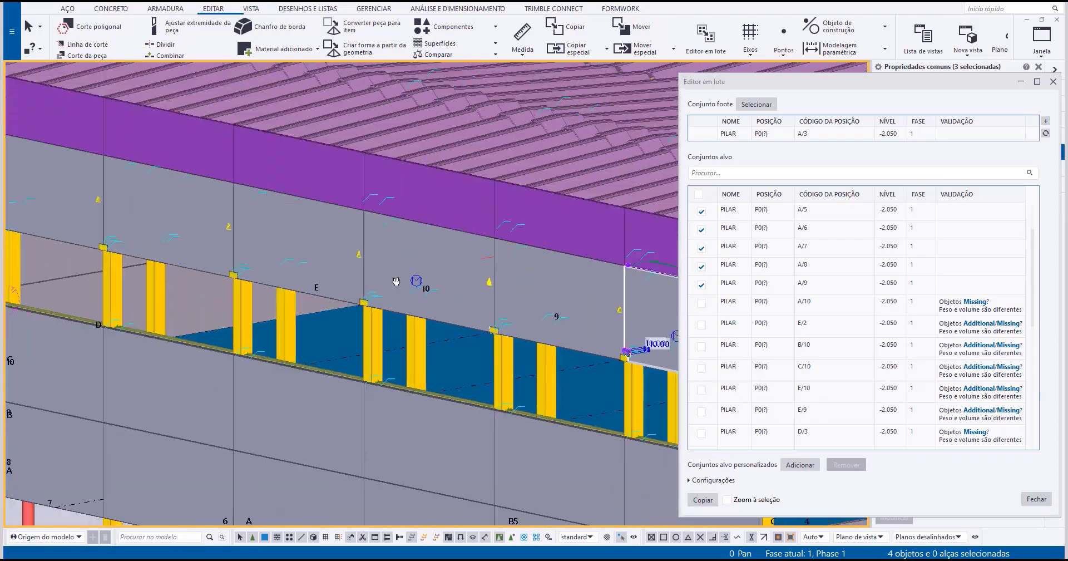
Step: Start a linear copy of the selected cuts, picking the bottom midpoints of two neighbouring brackets for an offset of dY 500.00
right_click(466, 251)
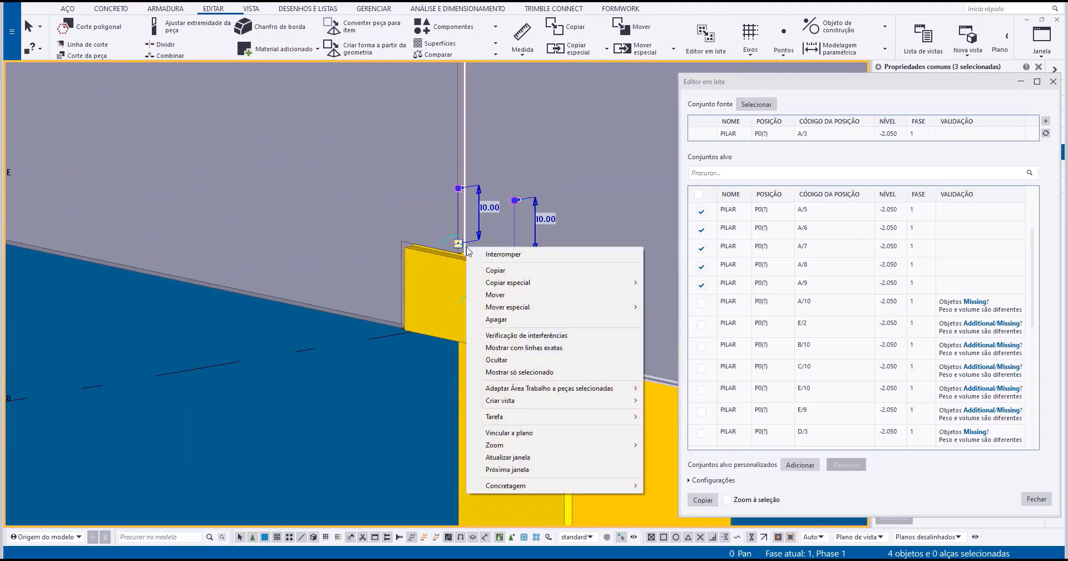
mouse_move(565, 287)
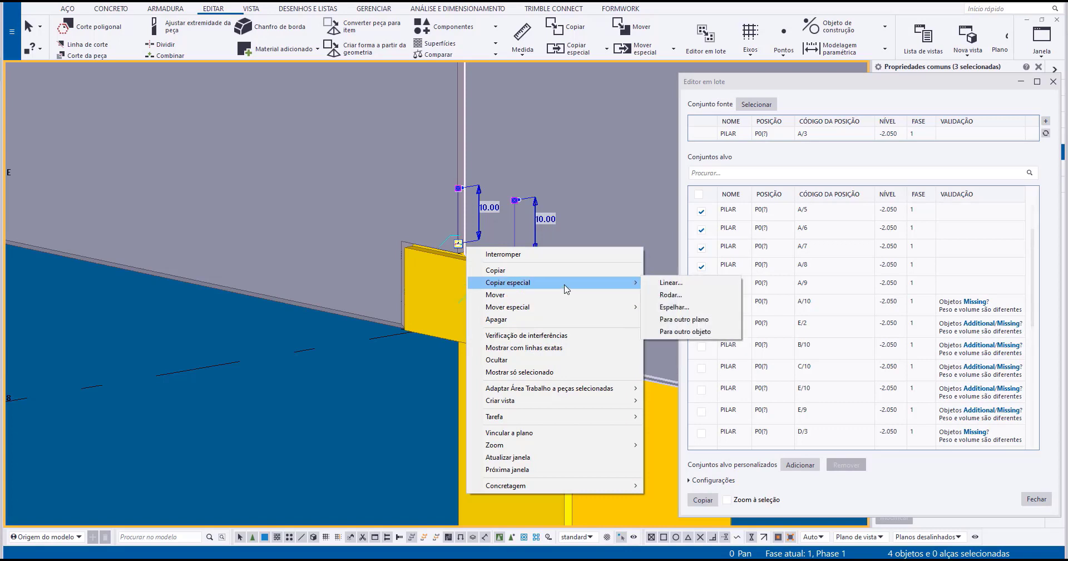
left_click(676, 287)
scroll(465, 346, "down", 1)
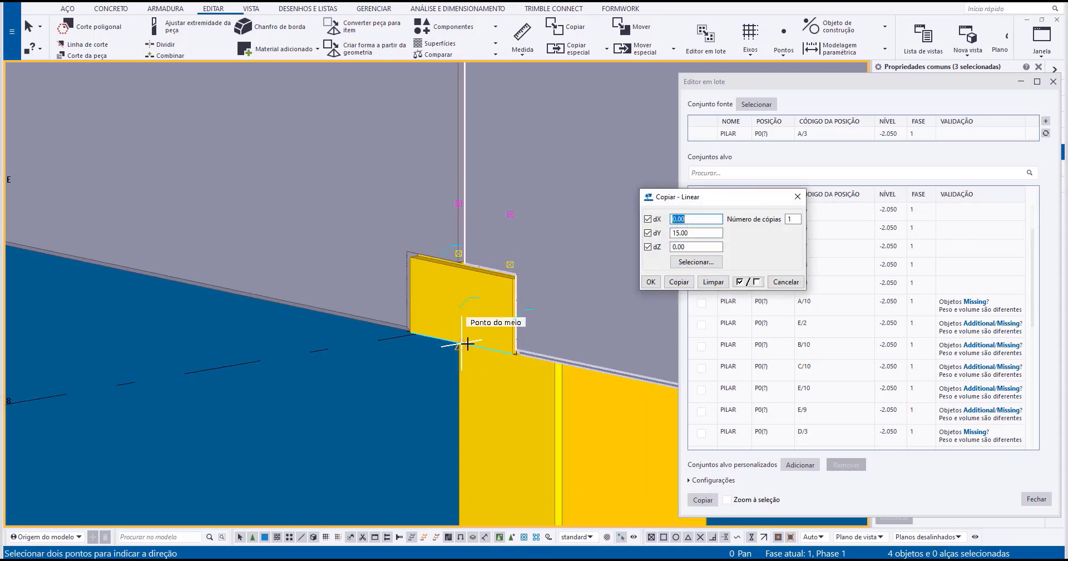
left_click(468, 344)
scroll(464, 346, "down", 3)
scroll(499, 339, "down", 1)
middle_click_drag(412, 424, 694, 481)
middle_click_drag(376, 398, 710, 405)
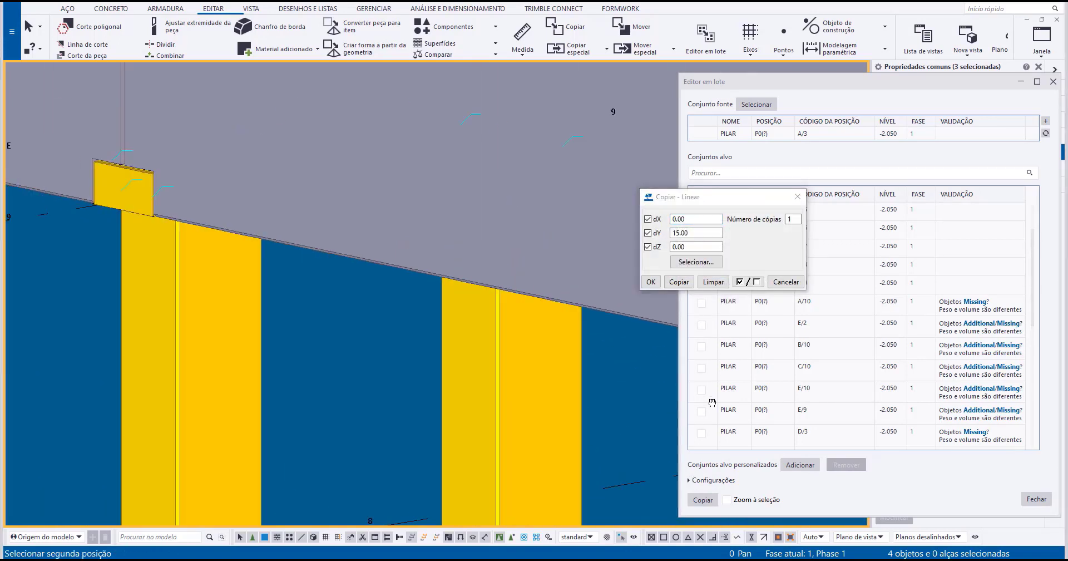
scroll(711, 406, "down", 3)
left_click(114, 213)
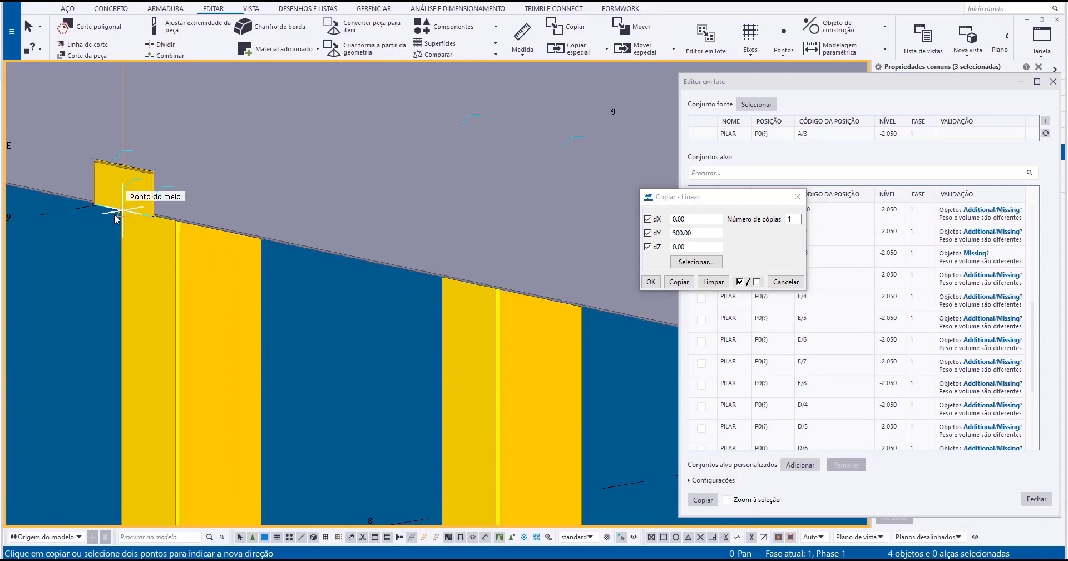
Step: Set the number of copies to 6 and create the linear copies of the cuts along the facade
scroll(410, 359, "down", 5)
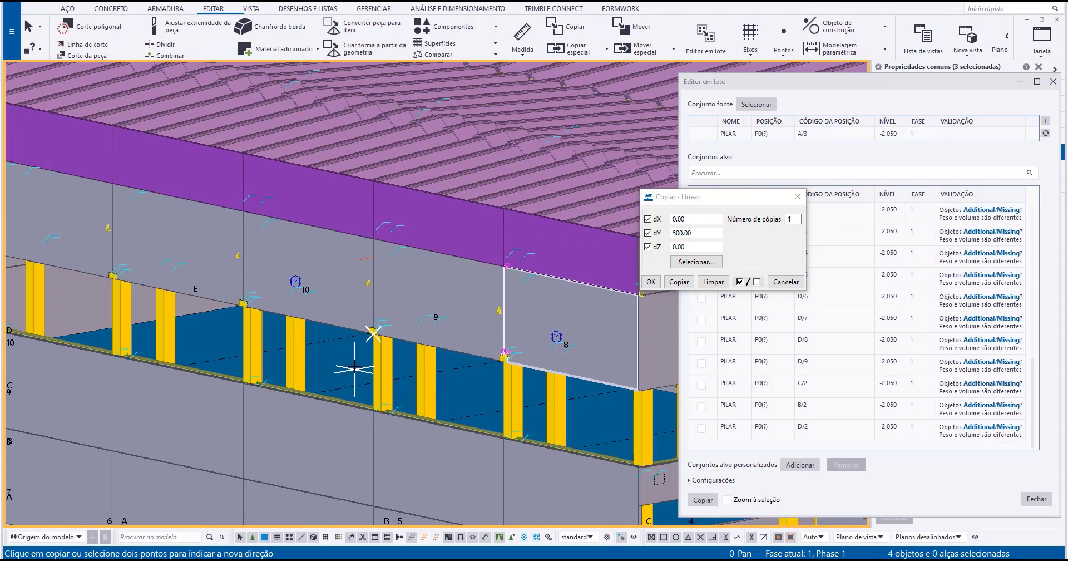
middle_click_drag(113, 280, 521, 305)
middle_click_drag(125, 219, 191, 253)
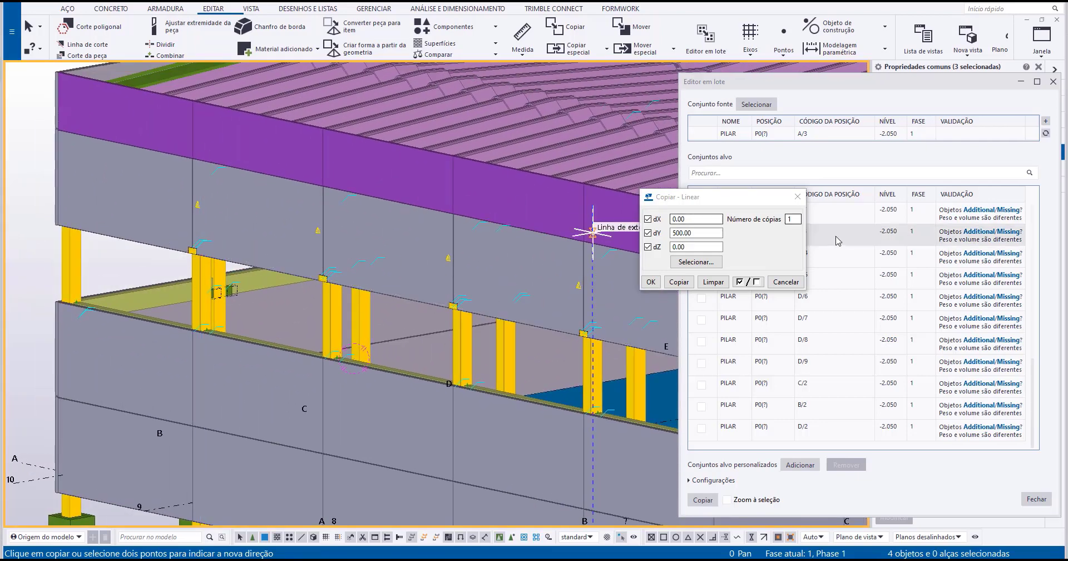
double_click(793, 219)
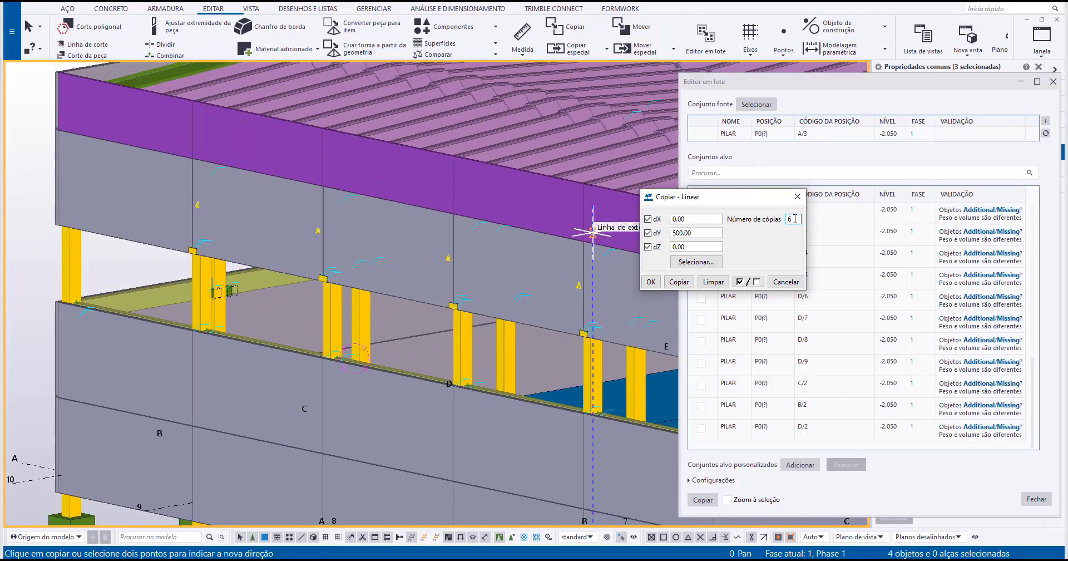
left_click(679, 282)
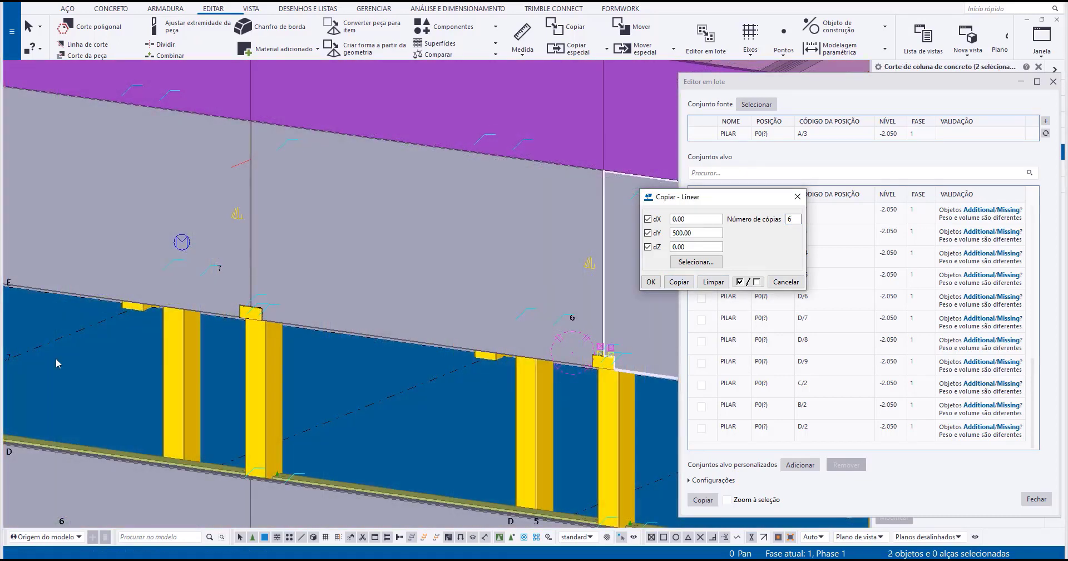
Step: Check the copied cuts at the neighbouring brackets, then close the linear copy dialog and the batch editor
scroll(222, 300, "up", 5)
scroll(232, 312, "down", 6)
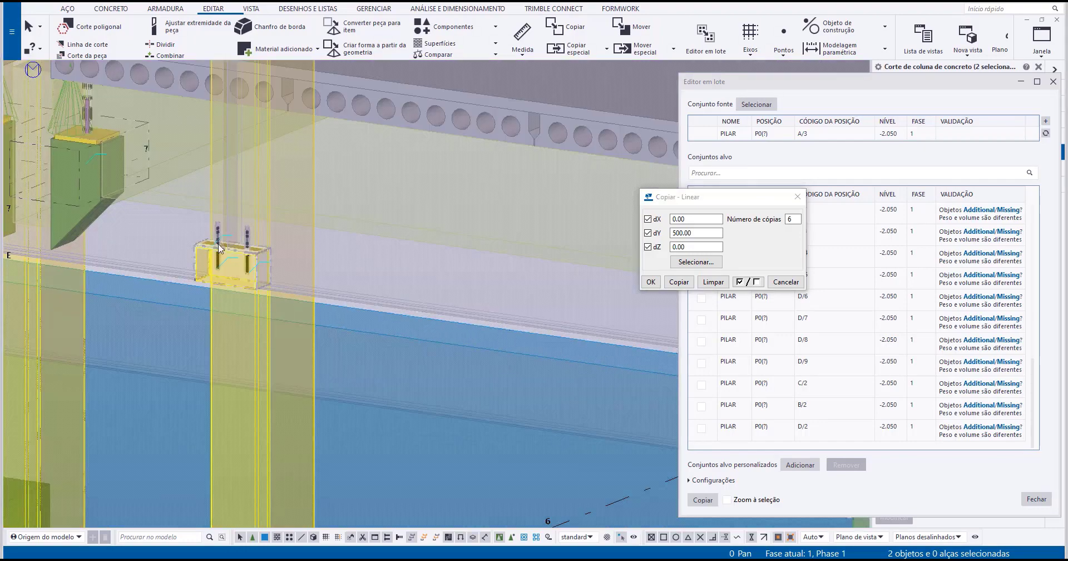
scroll(442, 372, "up", 6)
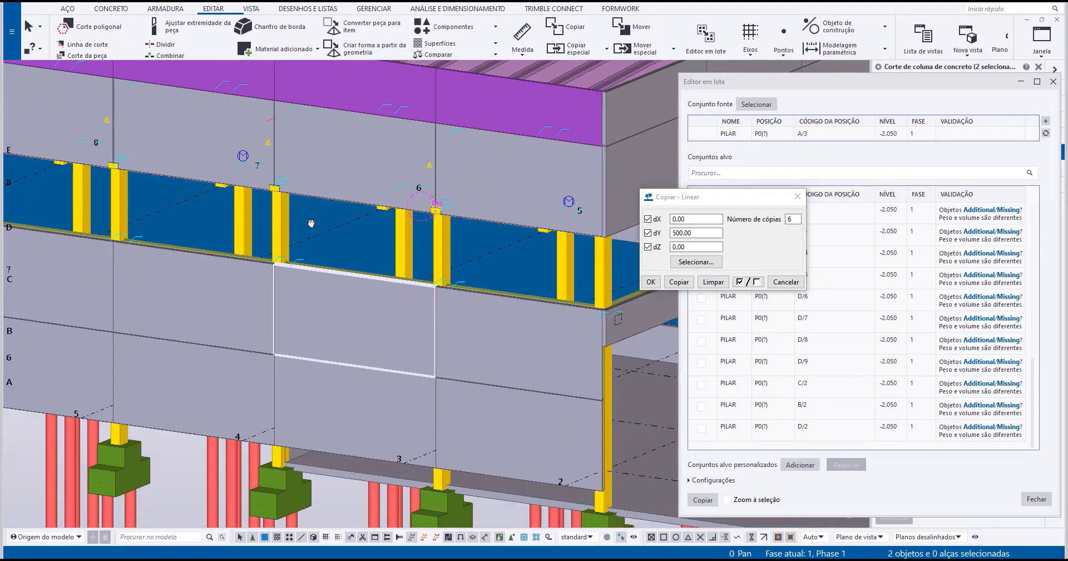
scroll(389, 356, "up", 2)
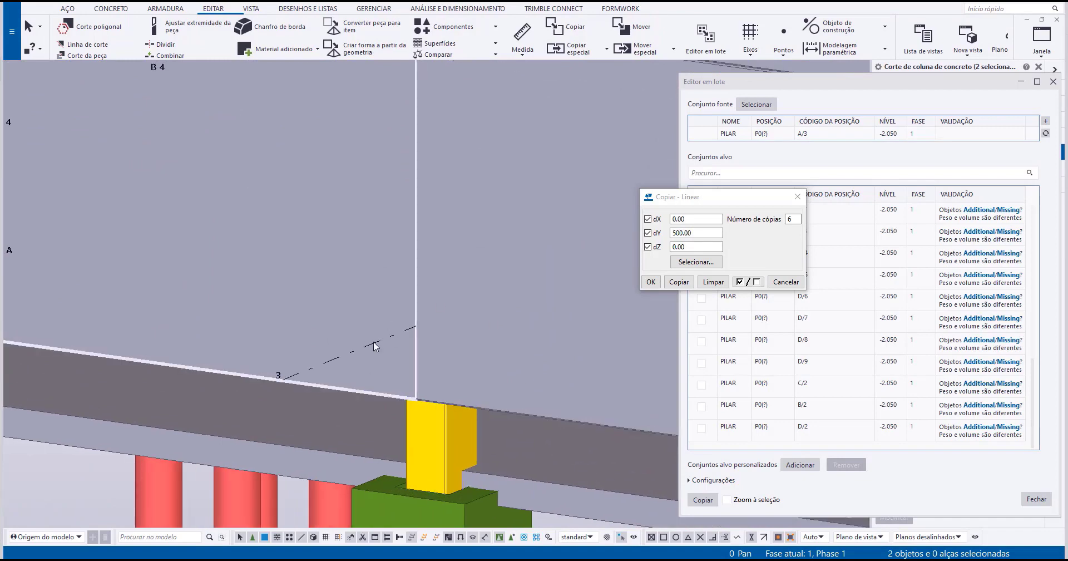
left_click(798, 196)
left_click(1054, 82)
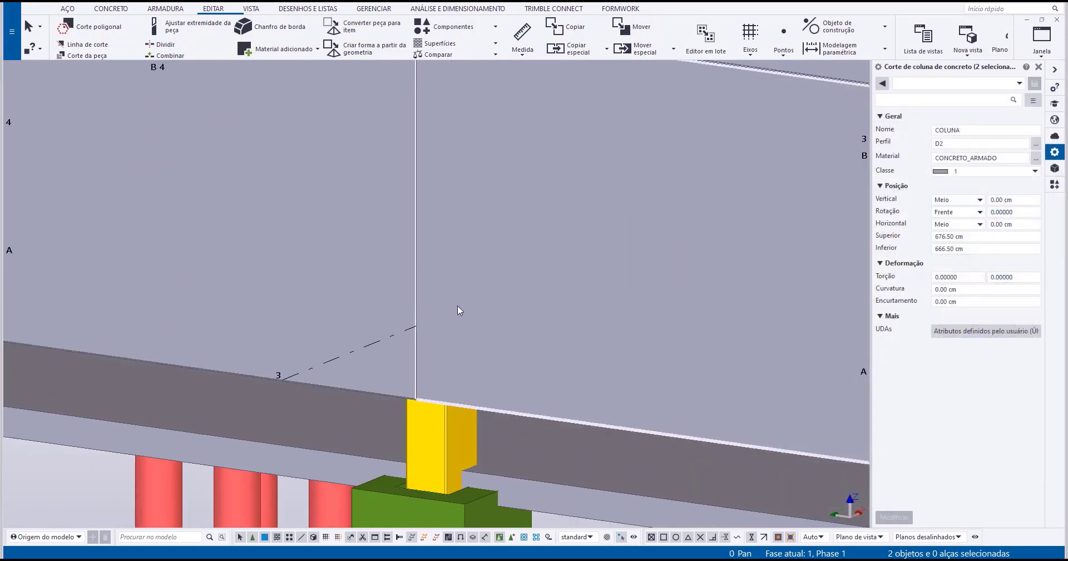
Step: Add the consolo concreto (111) connection between the base of pillar A/3 and the adjoining facade panels
left_click(1054, 185)
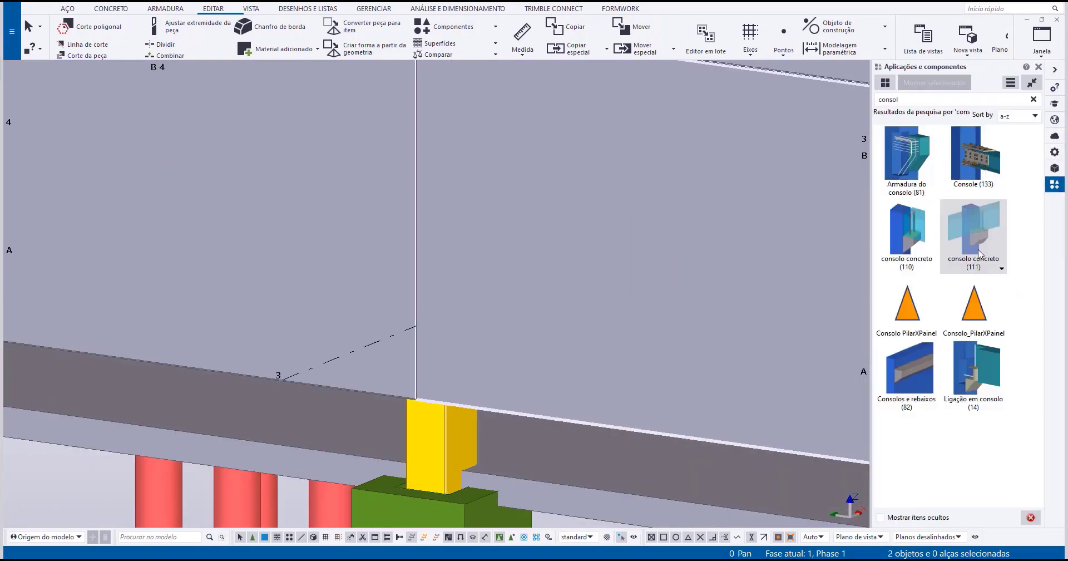
scroll(431, 426, "up", 3)
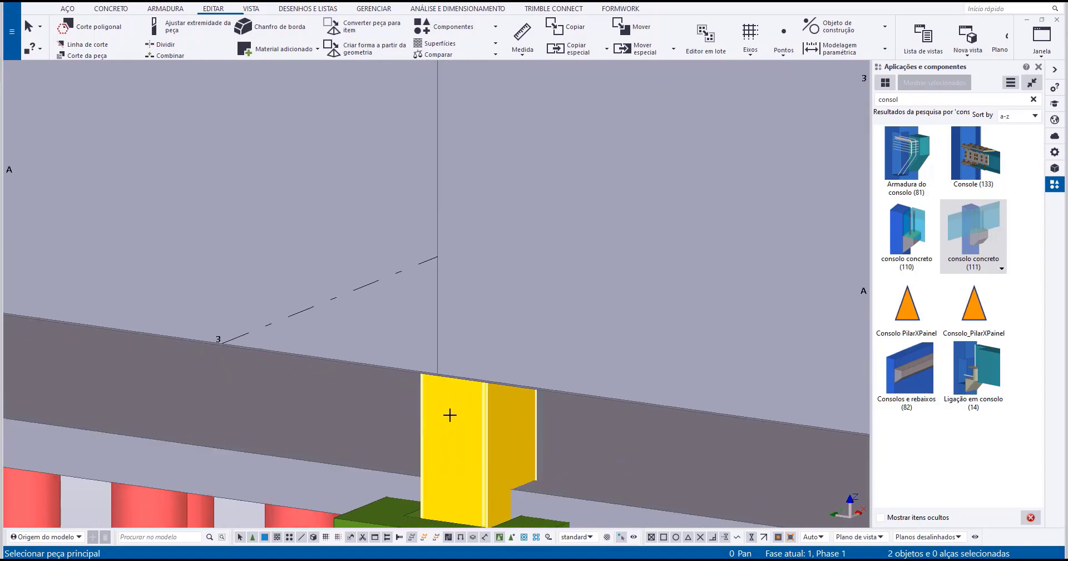
left_click(403, 354)
middle_click(399, 350)
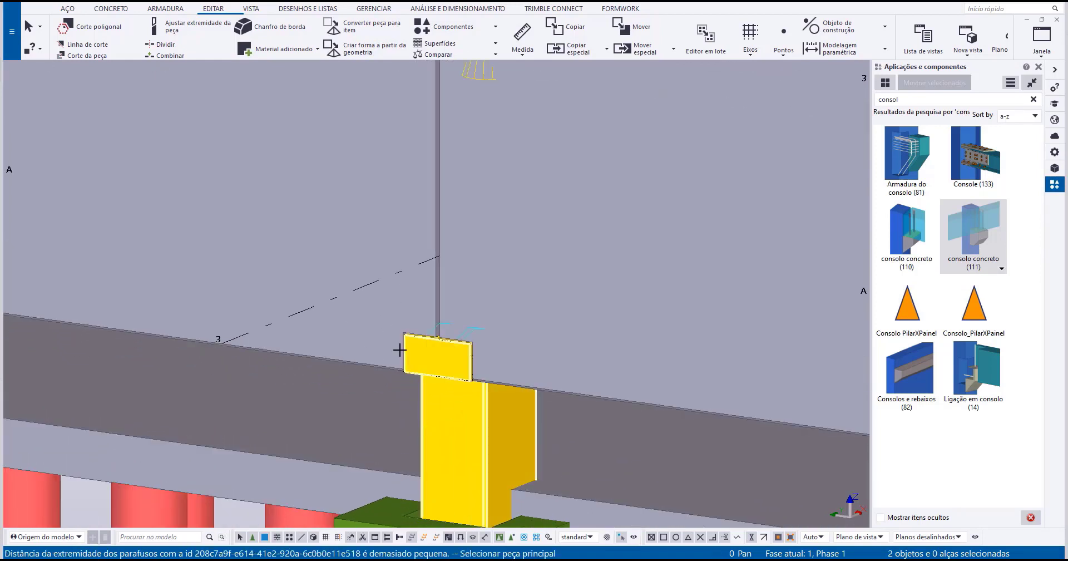
scroll(424, 376, "down", 10)
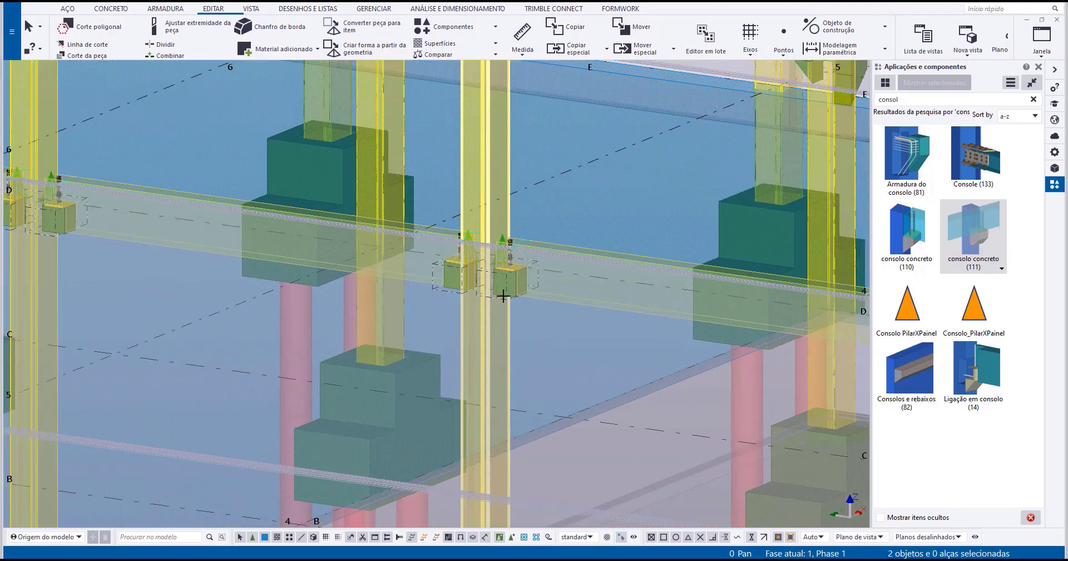
scroll(504, 296, "up", 2)
right_click(504, 287)
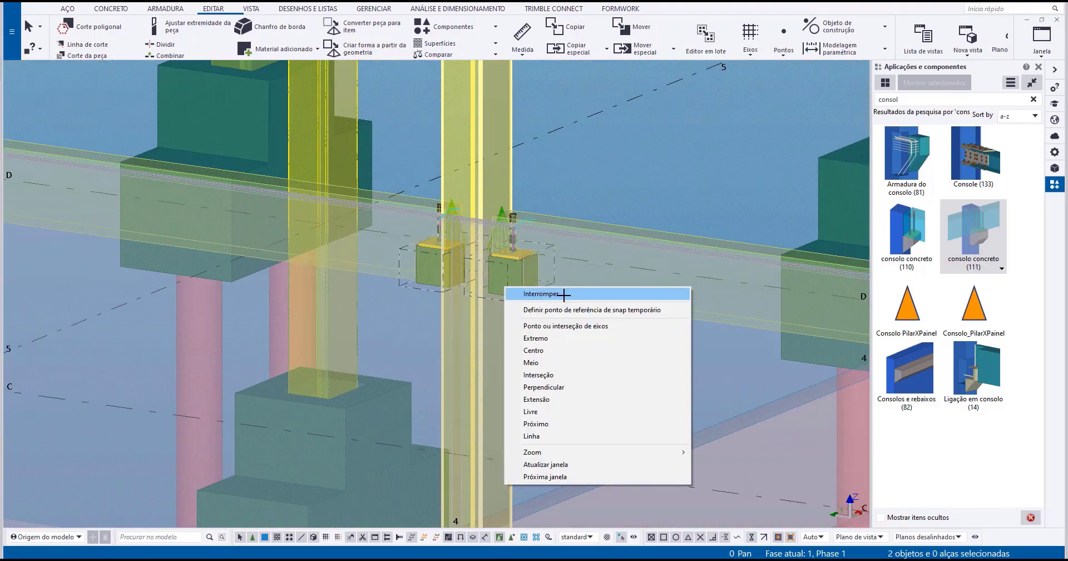
left_click(563, 294)
Step: Linear-copy the two selected round panel cuts once to the lower bracket, picking both brackets' bottom midpoints for an offset of dZ -699.50
scroll(561, 284, "down", 3)
scroll(503, 106, "up", 8)
right_click(563, 187)
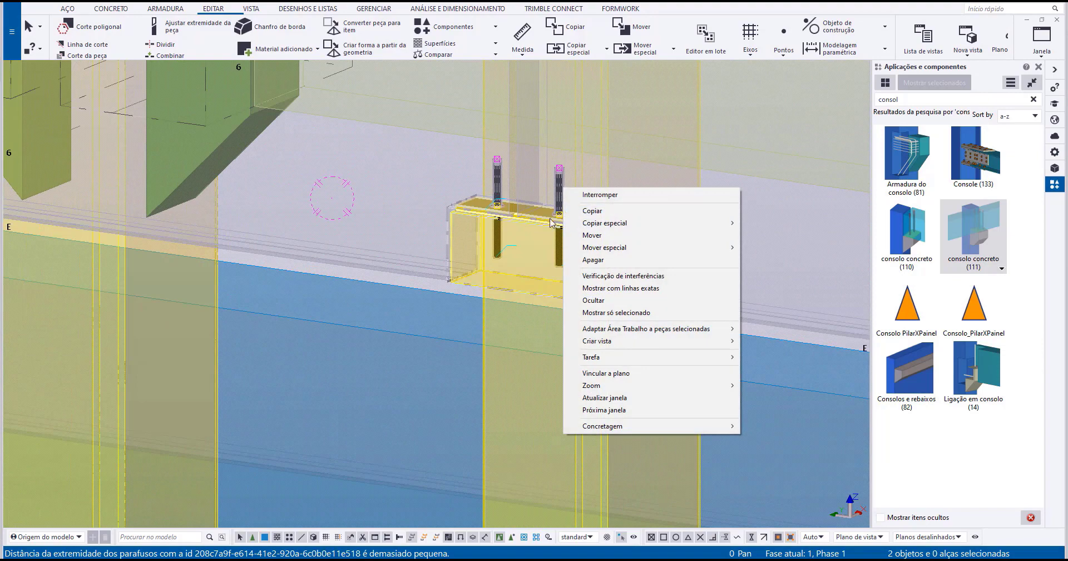
mouse_move(614, 223)
left_click(774, 223)
scroll(545, 290, "up", 3)
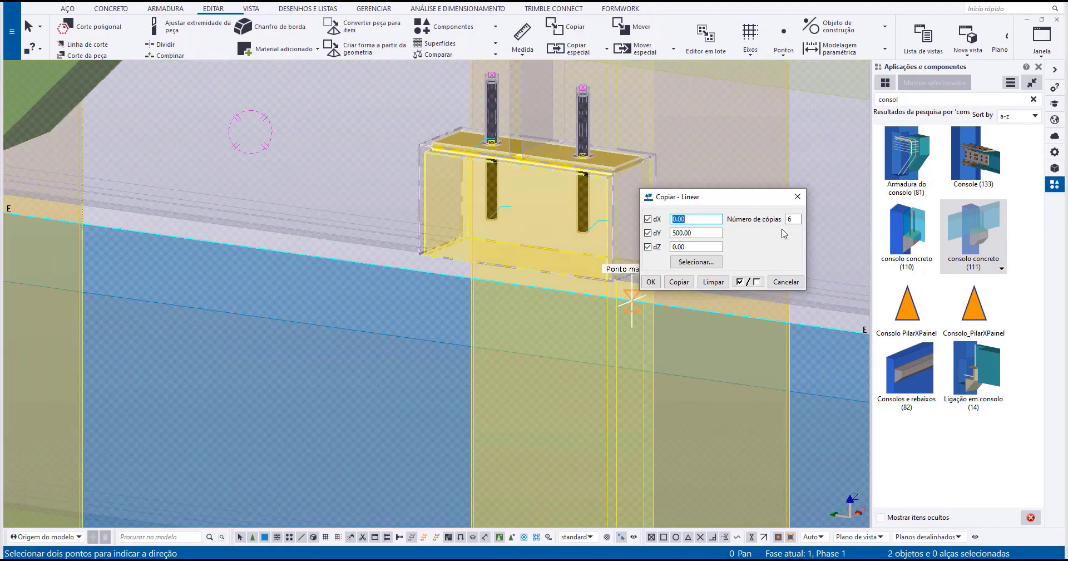
left_click(516, 282)
scroll(535, 251, "down", 6)
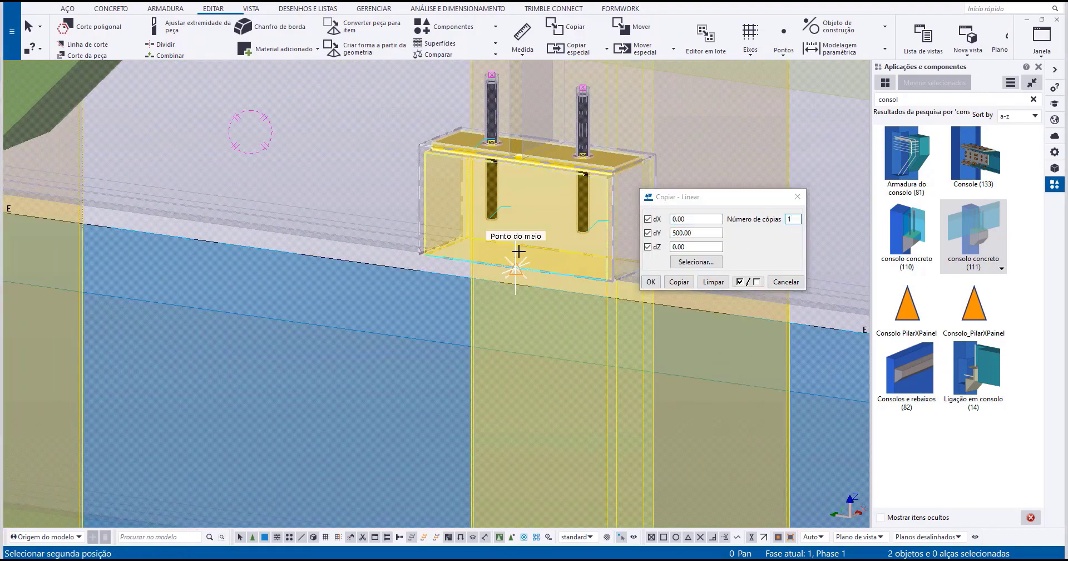
scroll(545, 313, "up", 5)
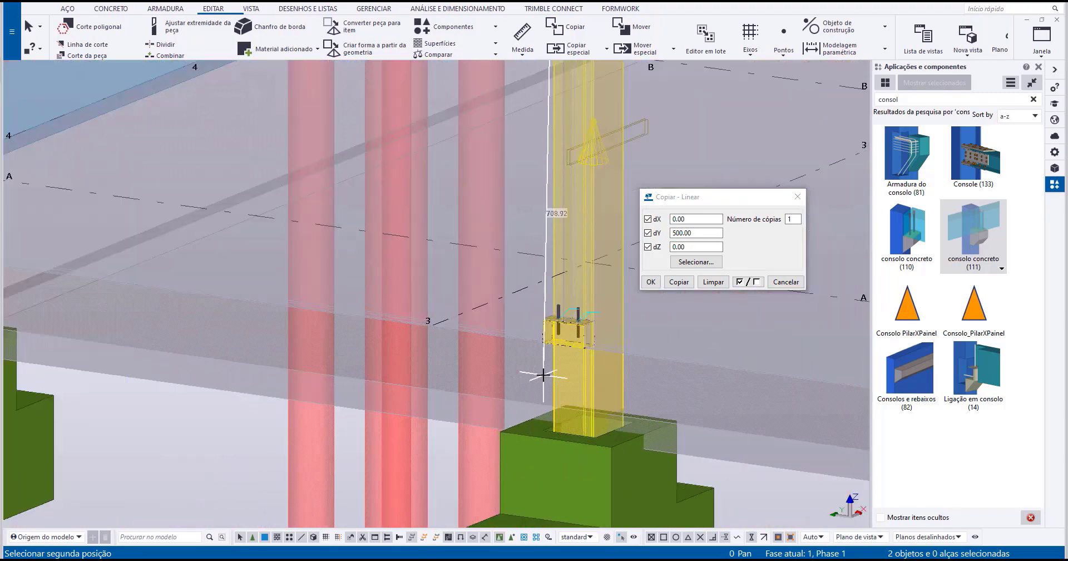
left_click(627, 278)
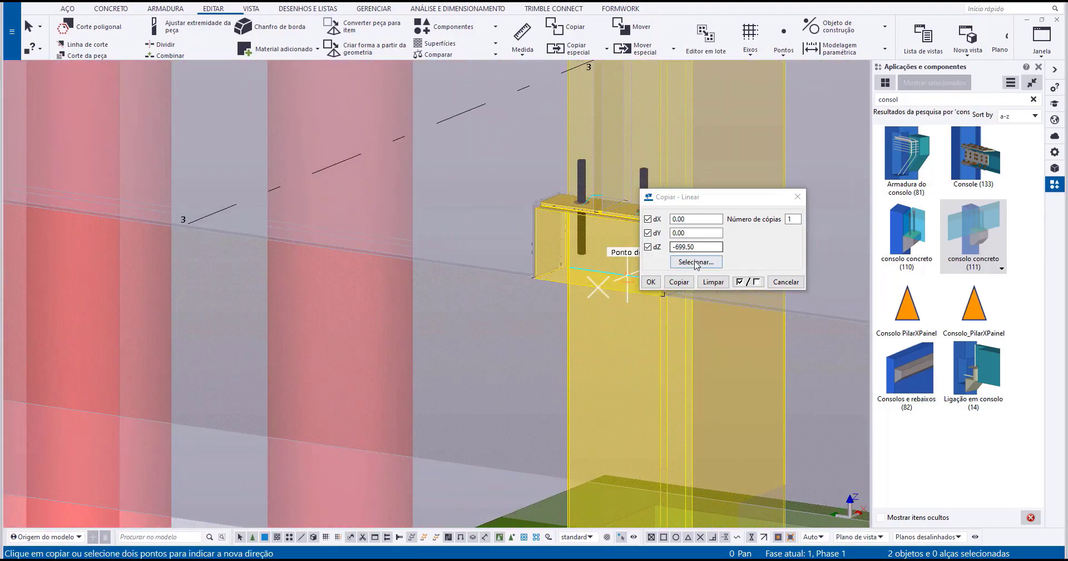
scroll(490, 401, "down", 5)
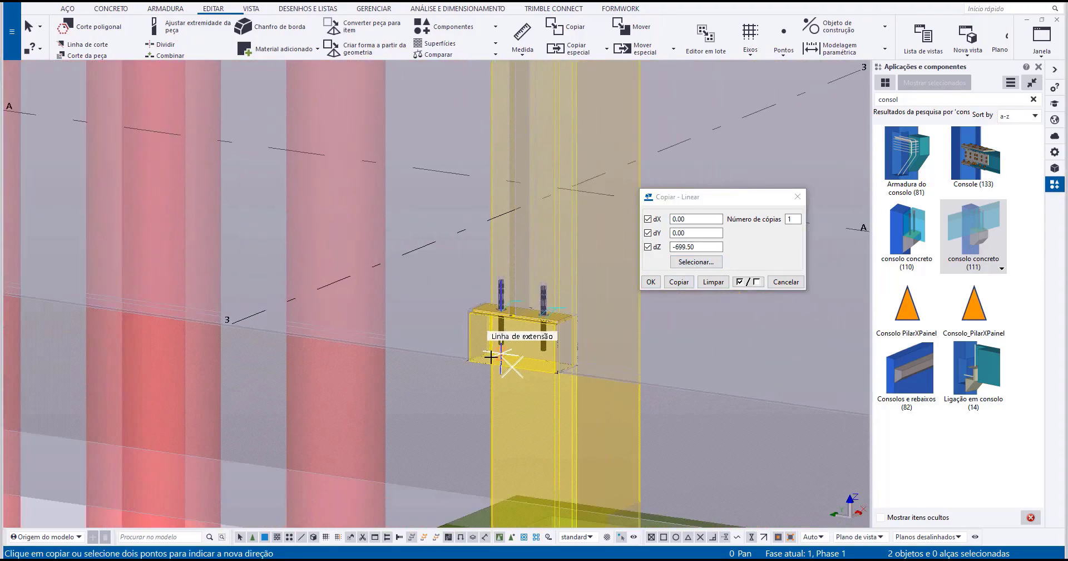
right_click(515, 382)
left_click(549, 194)
Step: Select the lower bracket connection at pillar A/3 together with the two round panel cuts around its anchor bars
scroll(493, 349, "up", 5)
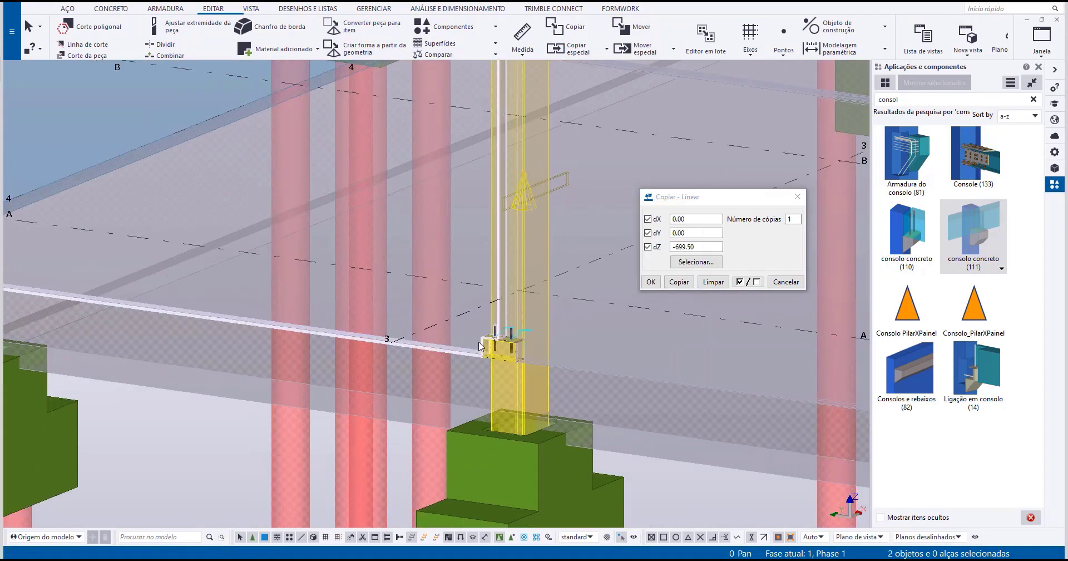
scroll(492, 348, "up", 2)
middle_click_drag(496, 373, 519, 398, "ctrl")
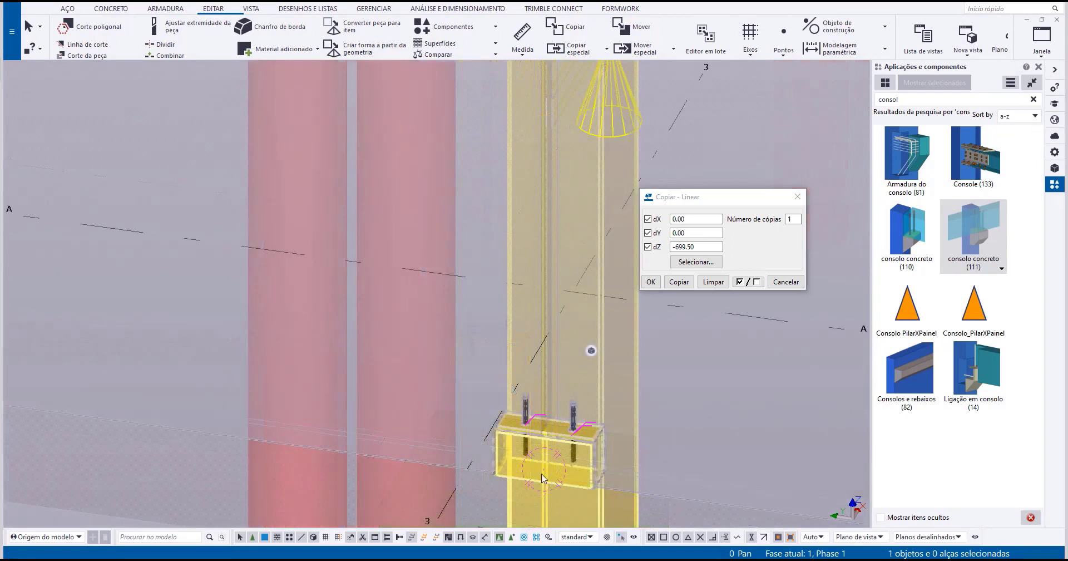
scroll(534, 423, "up", 2)
left_click(530, 382, "ctrl")
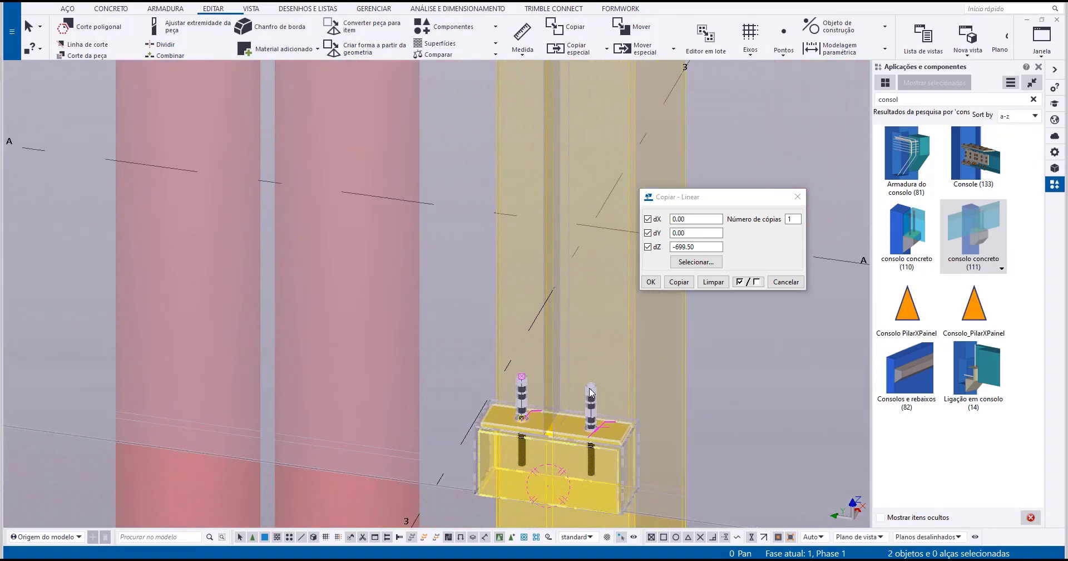
Step: Set the linear copy to dY 500.00, dZ 0.00 and 6 copies, and copy the lower connection and cuts along the facade
scroll(591, 393, "down", 5)
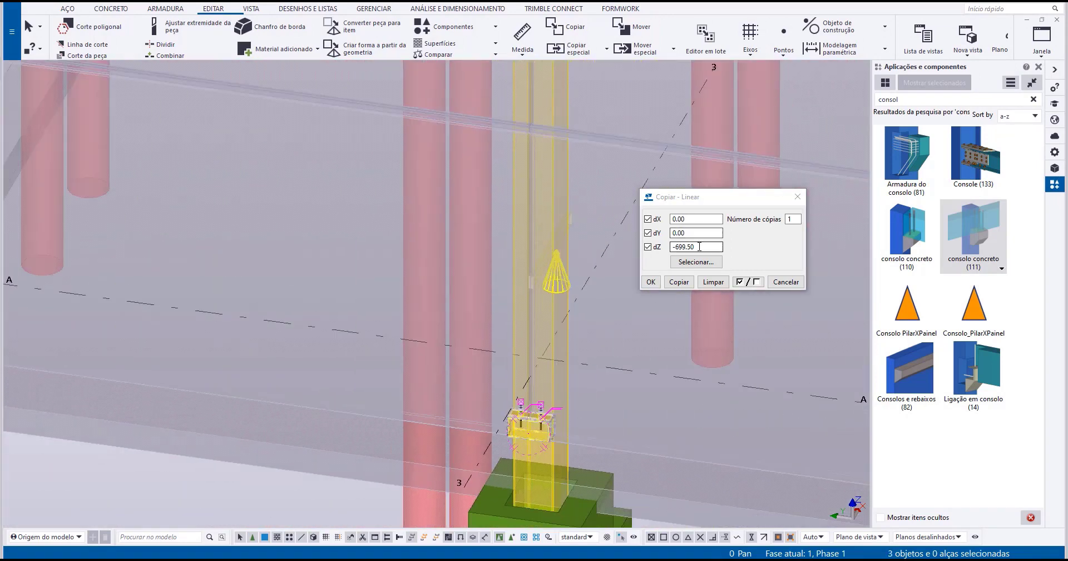
left_click_drag(700, 247, 652, 256)
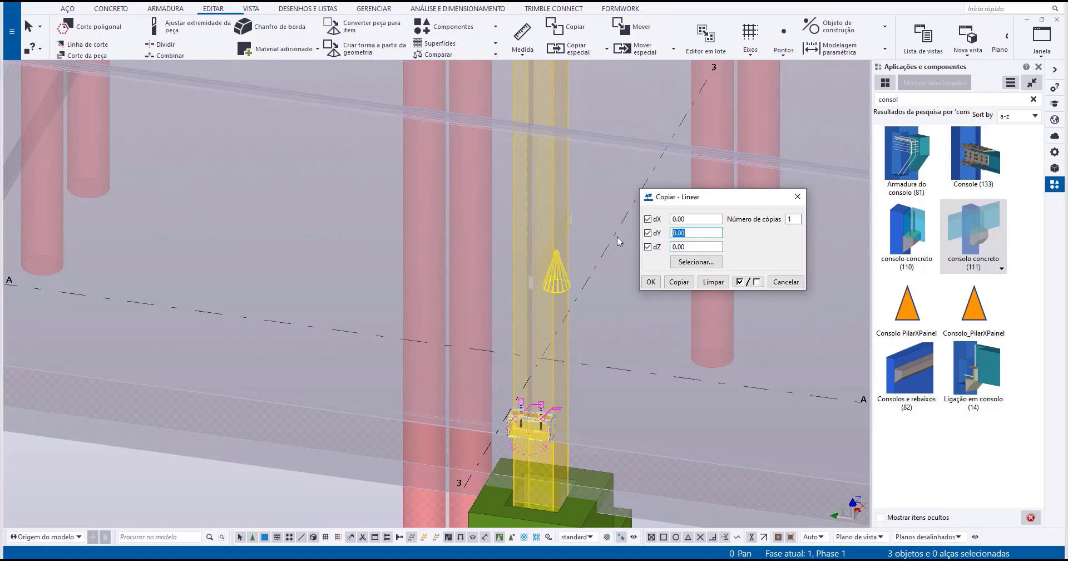
type("500")
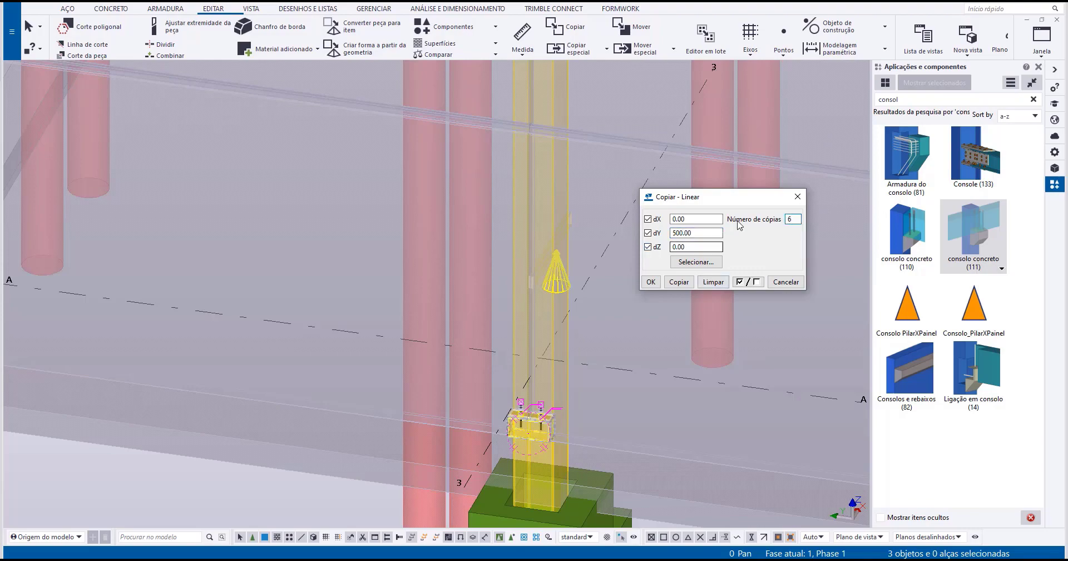
scroll(559, 374, "down", 8)
scroll(234, 345, "up", 3)
middle_click_drag(309, 347, 444, 396)
scroll(448, 398, "down", 1)
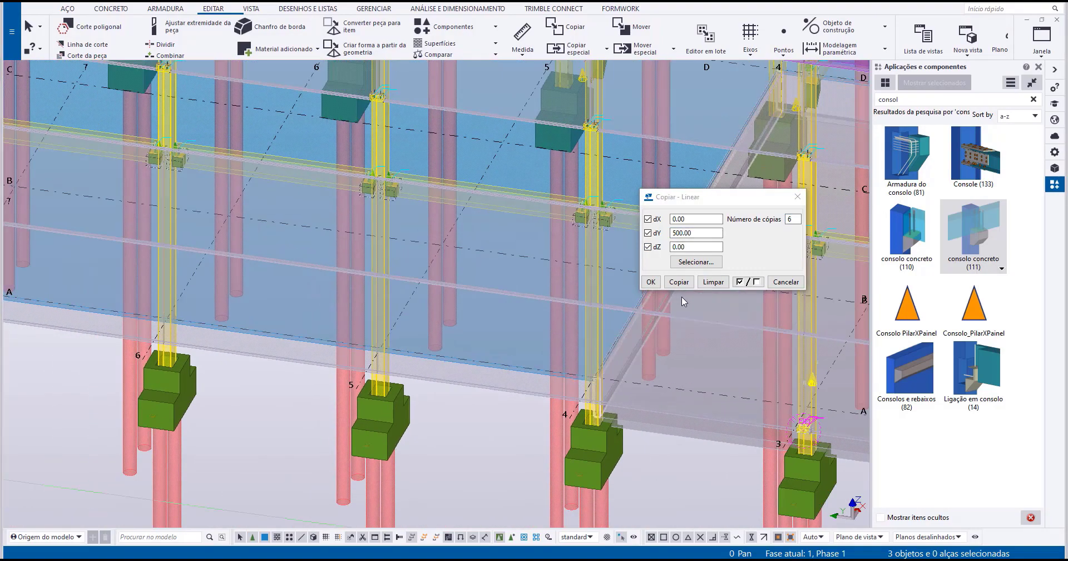
left_click(686, 284)
scroll(497, 424, "up", 6)
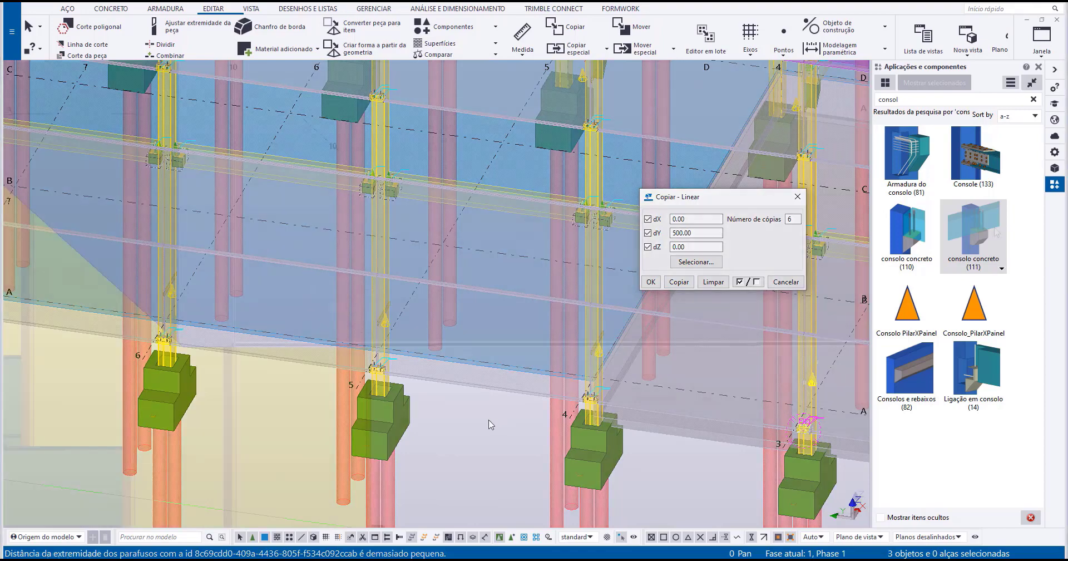
Step: Add the consolo concreto (111) connection with its properties open, joining the base of corner pillar A/10 to the facade panels
left_click(996, 233)
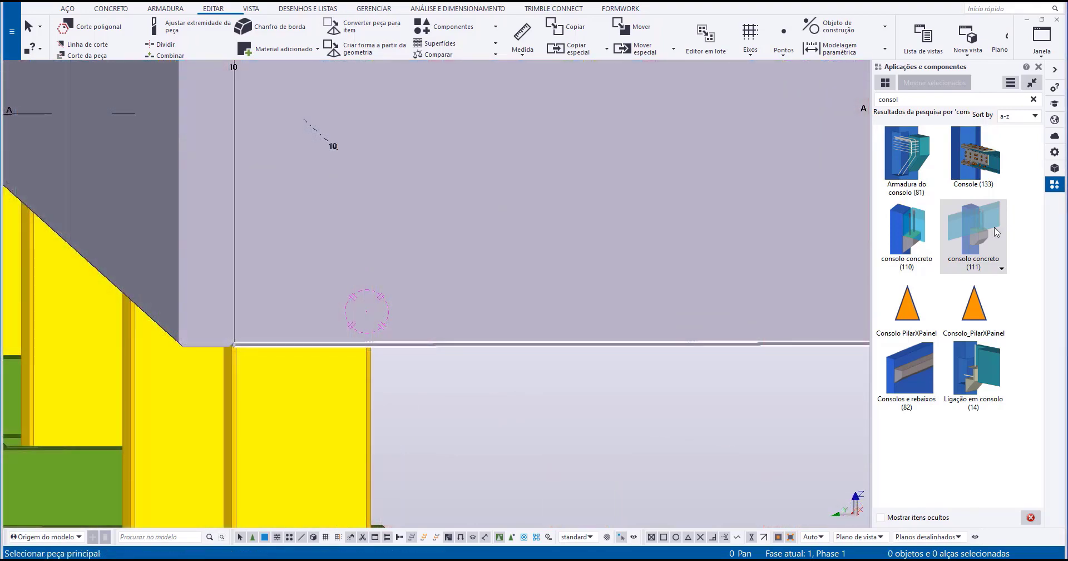
double_click(996, 232)
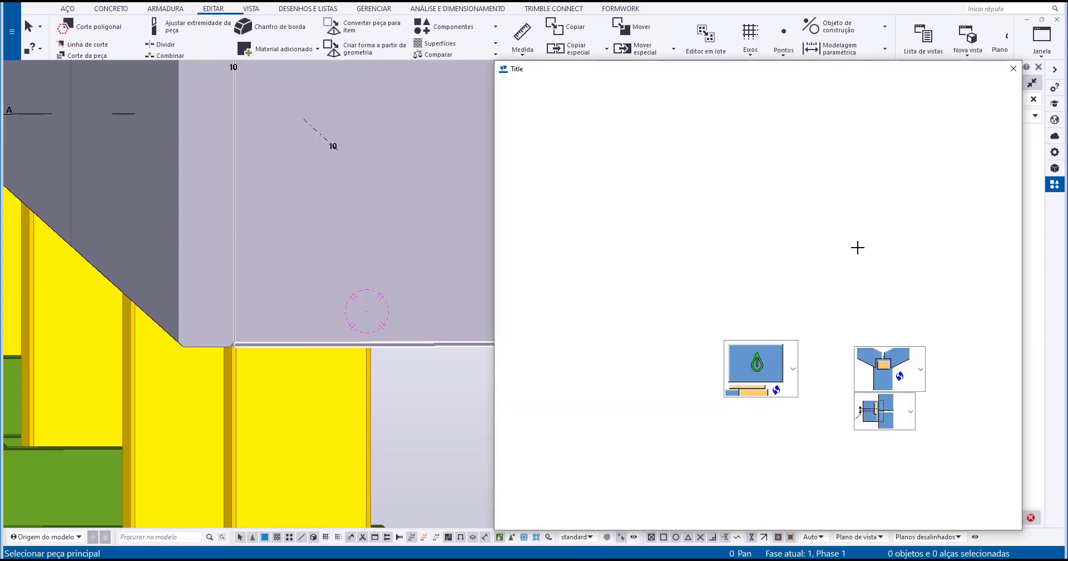
left_click_drag(716, 66, 926, 64)
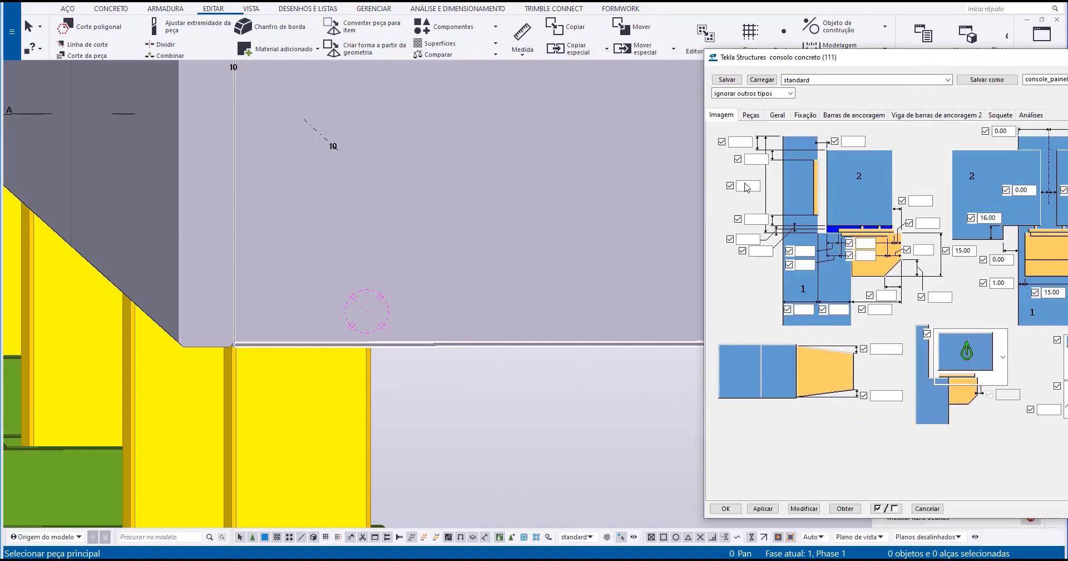
scroll(329, 299, "down", 3)
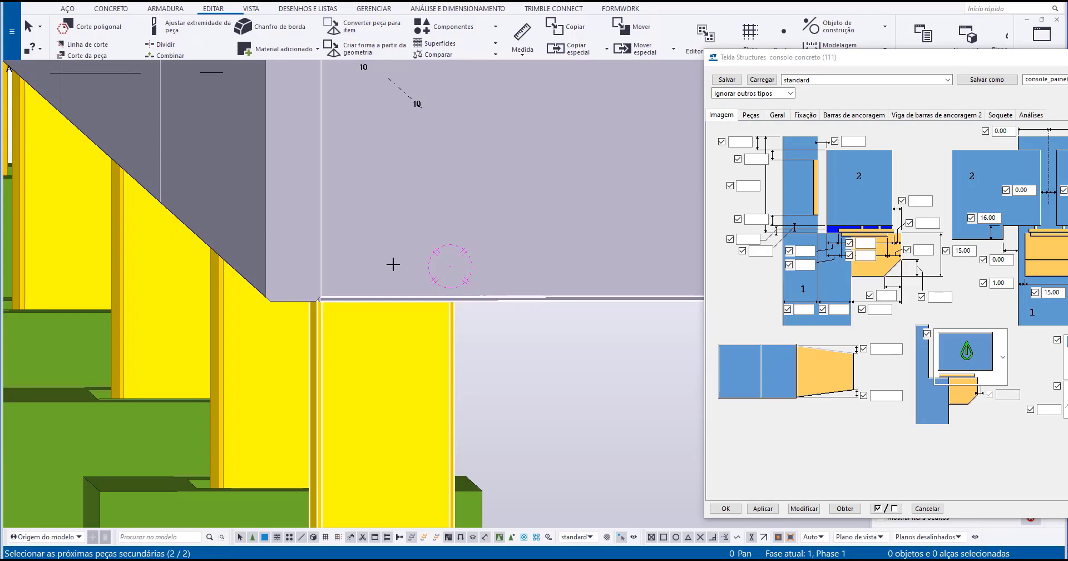
middle_click(393, 265)
scroll(394, 263, "up", 2)
scroll(346, 245, "down", 1)
middle_click_drag(345, 264, 344, 291)
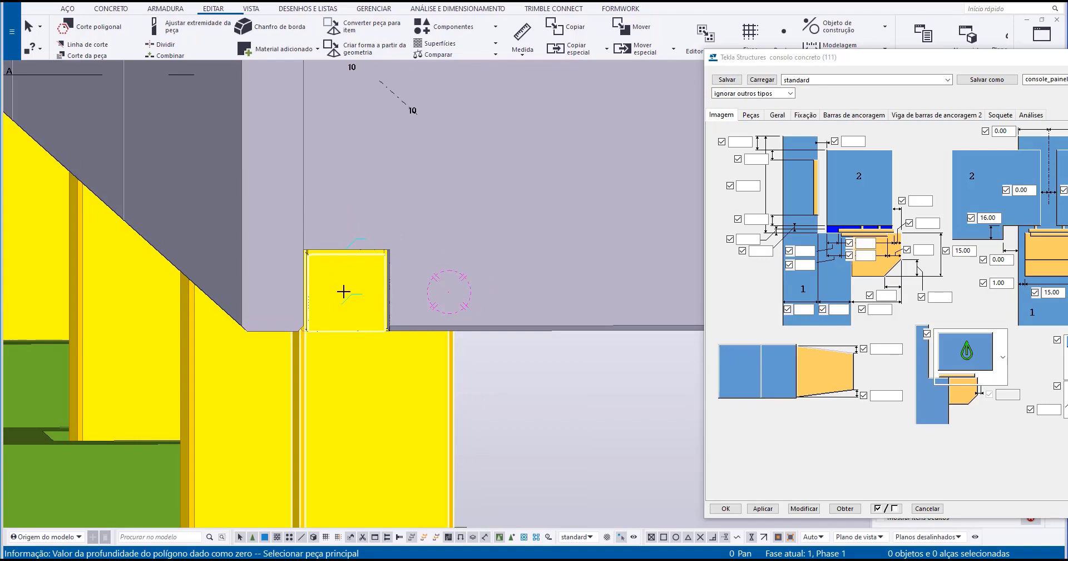
Step: Show the parts around the new corner bracket as transparent and end the component command
key("ctrl+2")
scroll(364, 240, "up", 1)
middle_click_drag(364, 239, 341, 289)
middle_click_drag(339, 337, 325, 294, "ctrl")
scroll(331, 293, "up", 2)
right_click(342, 291)
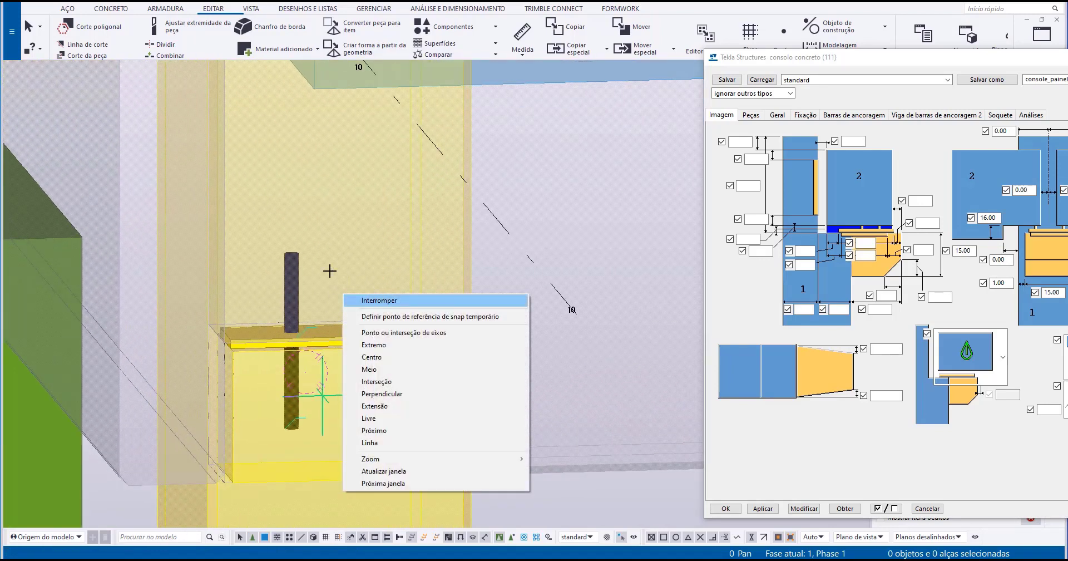
left_click(390, 299)
Step: Open the corner bracket connection's properties and examine the edge distance, width and offset settings of the bracket
double_click(406, 365)
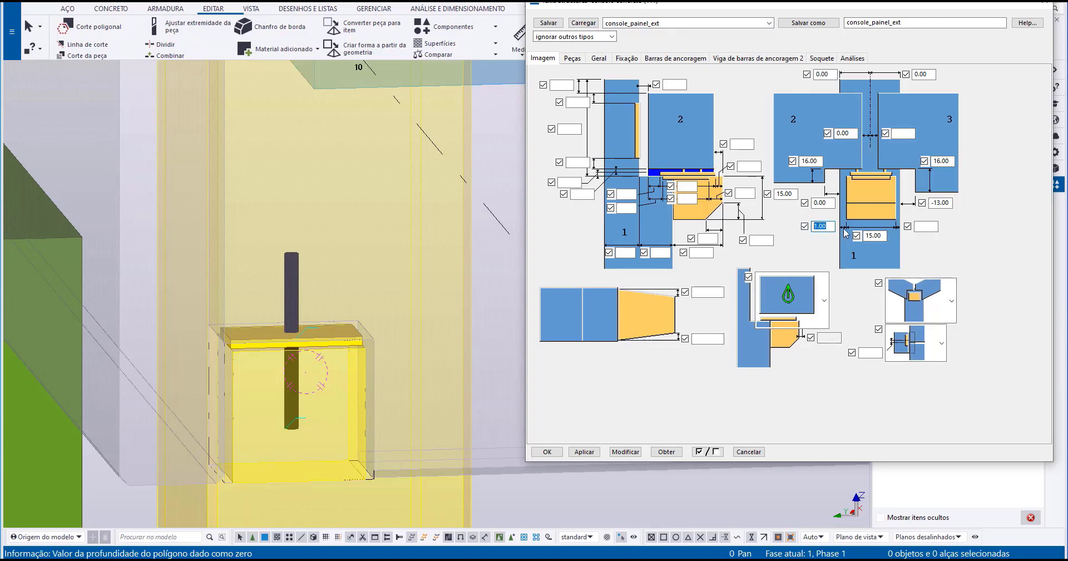
middle_click_drag(230, 460, 334, 357)
scroll(337, 355, "up", 3)
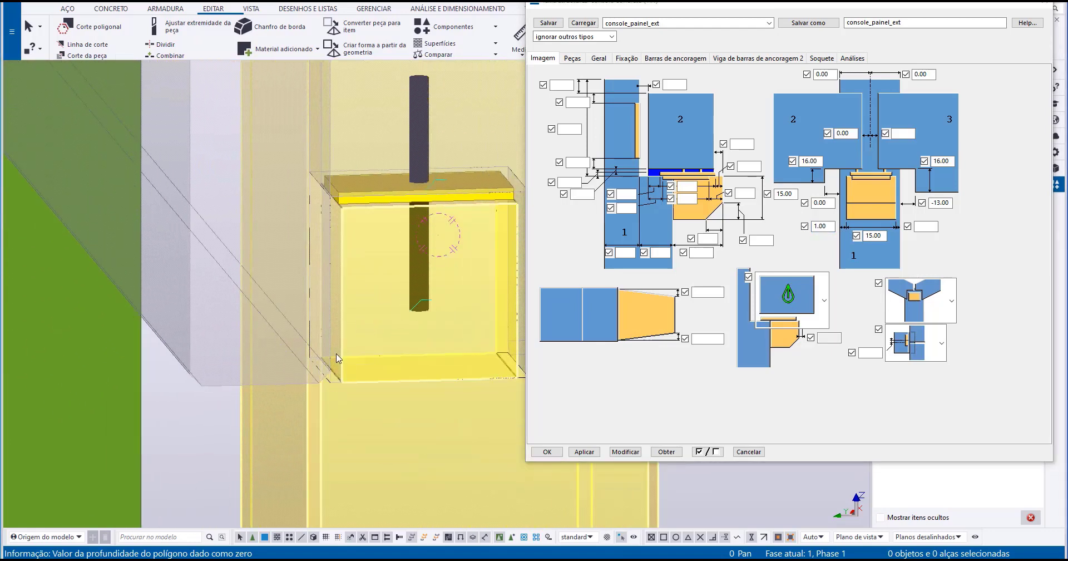
double_click(874, 235)
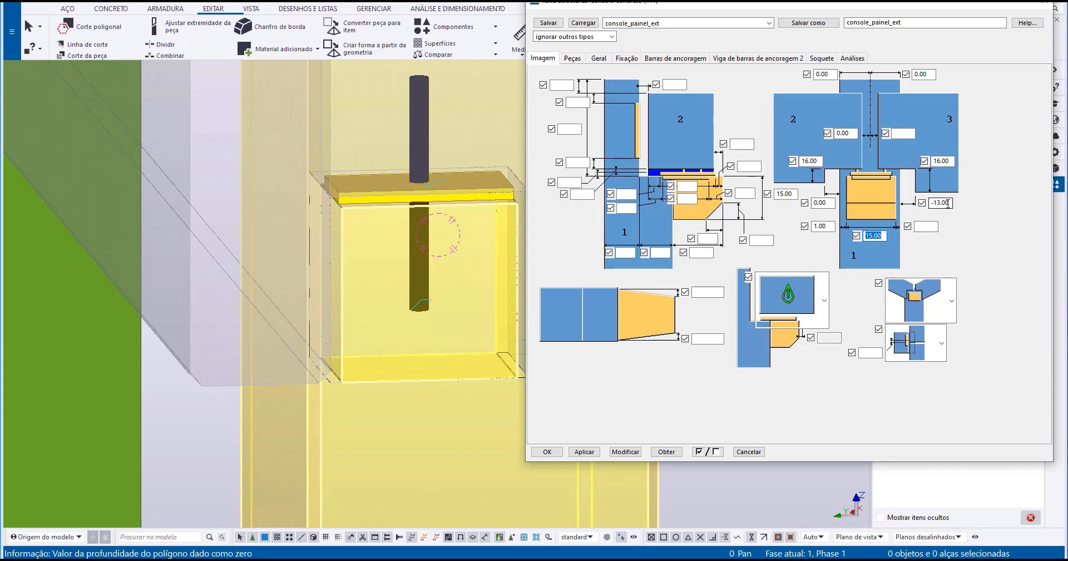
left_click_drag(953, 203, 930, 203)
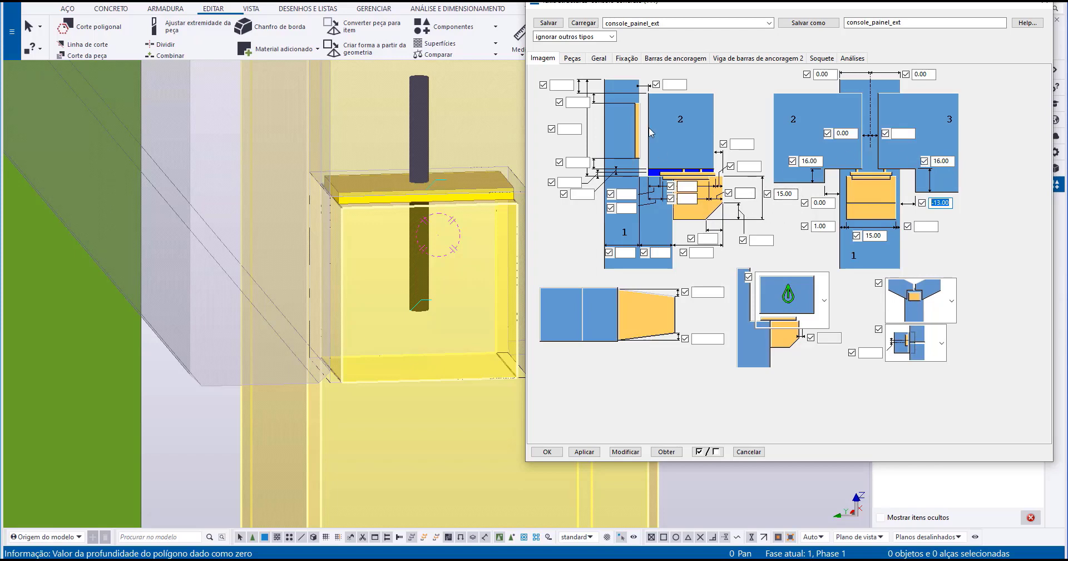
left_click(572, 58)
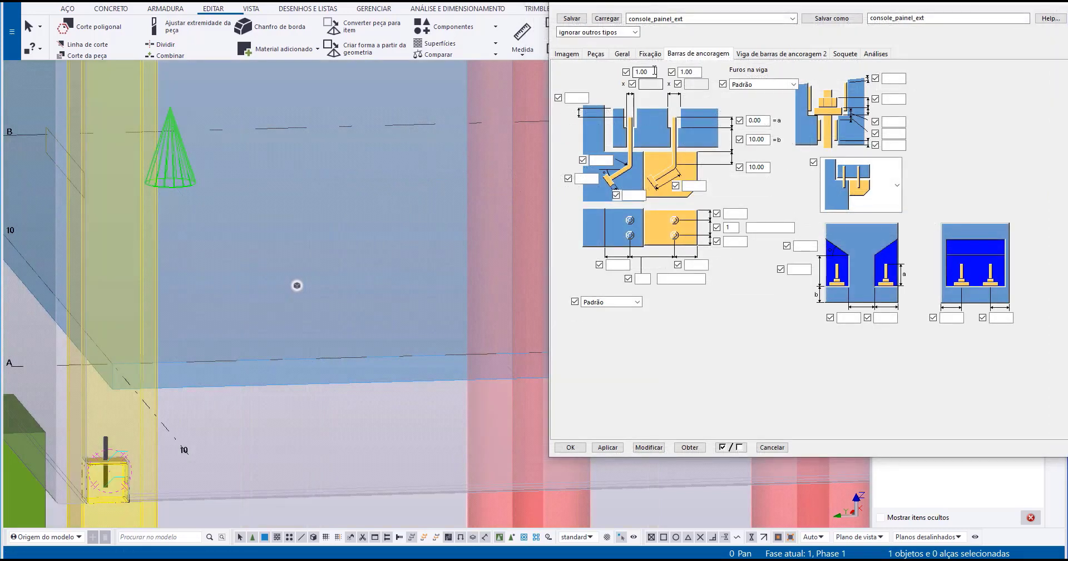
Step: Clear both hole size values in the anchor bar settings of the corner bracket connection
double_click(647, 71)
key("Delete")
double_click(696, 71)
key("Delete")
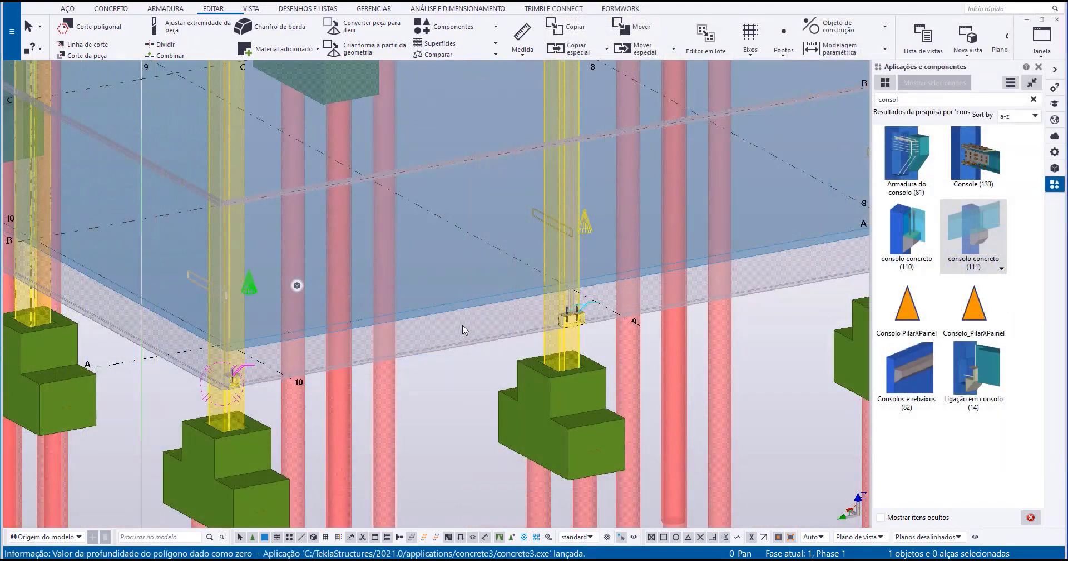
Step: Copy the cylindrical cut around the anchor bar of pillar A/9's lower bracket onto the bar of the corner bracket at A/10
scroll(568, 314, "up", 10)
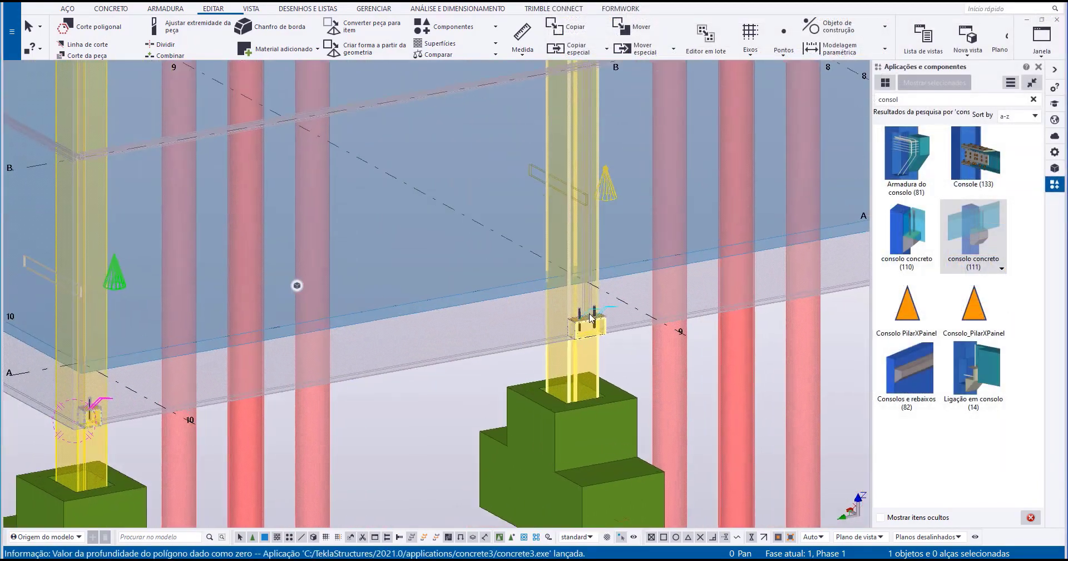
scroll(552, 284, "up", 5)
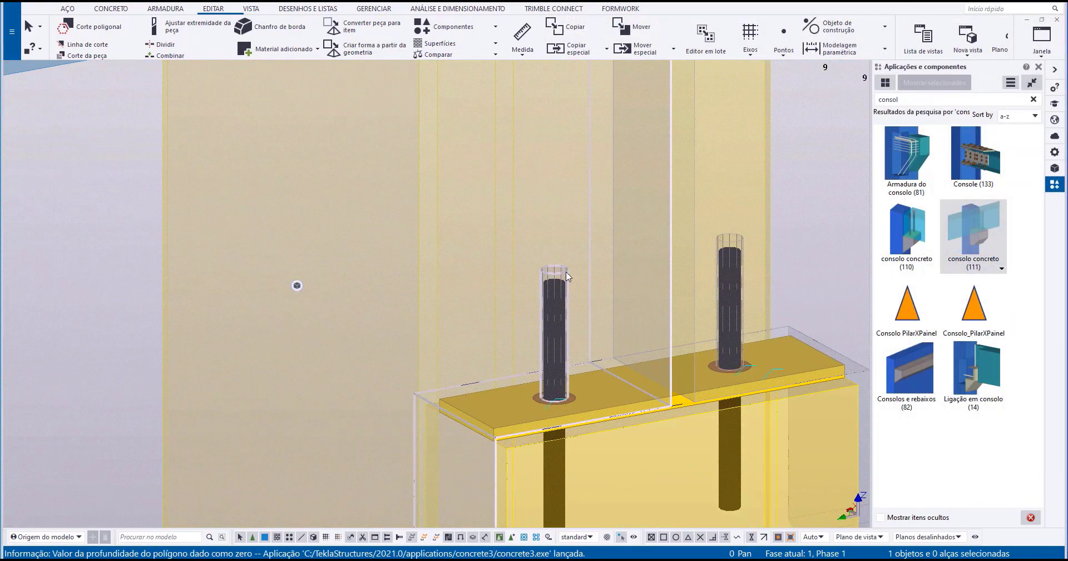
left_click(579, 265)
right_click(583, 261)
left_click(632, 316)
middle_click_drag(563, 507, 584, 405)
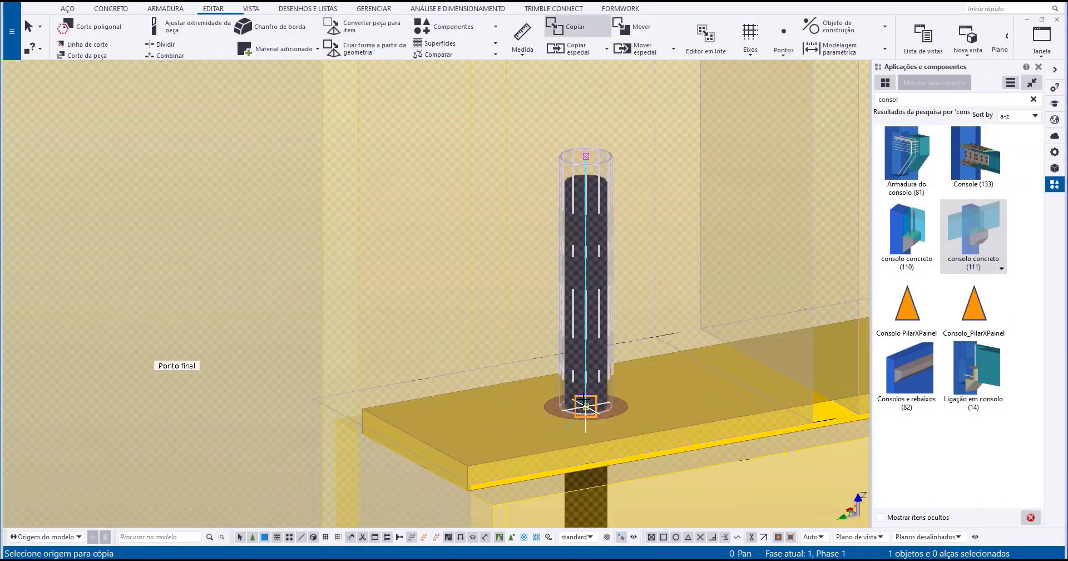
scroll(584, 405, "up", 1)
left_click(585, 402)
scroll(618, 262, "down", 5)
scroll(365, 334, "up", 3)
scroll(446, 271, "down", 5)
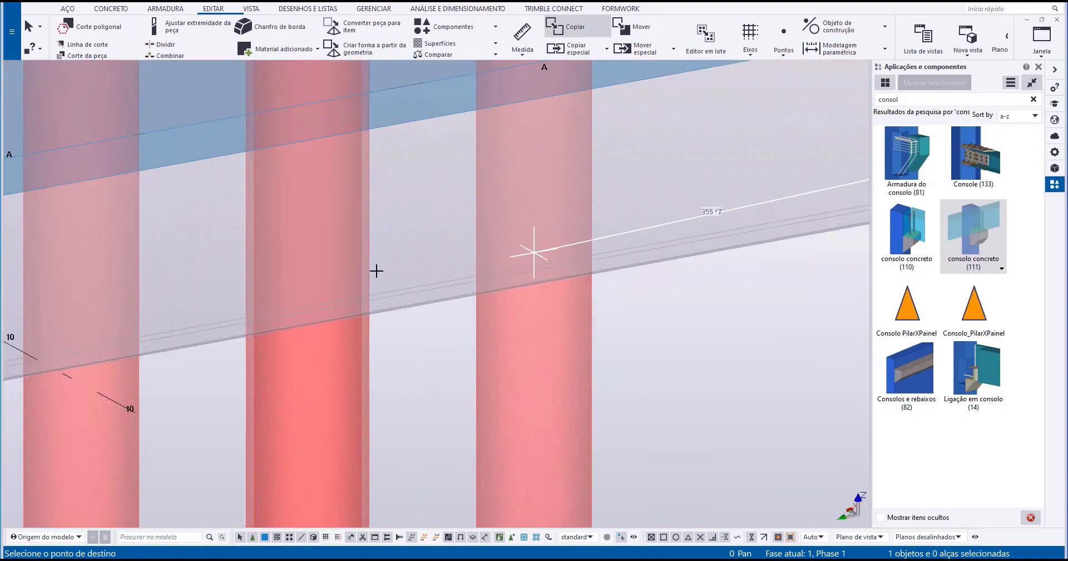
scroll(258, 206, "up", 8)
scroll(323, 303, "down", 5)
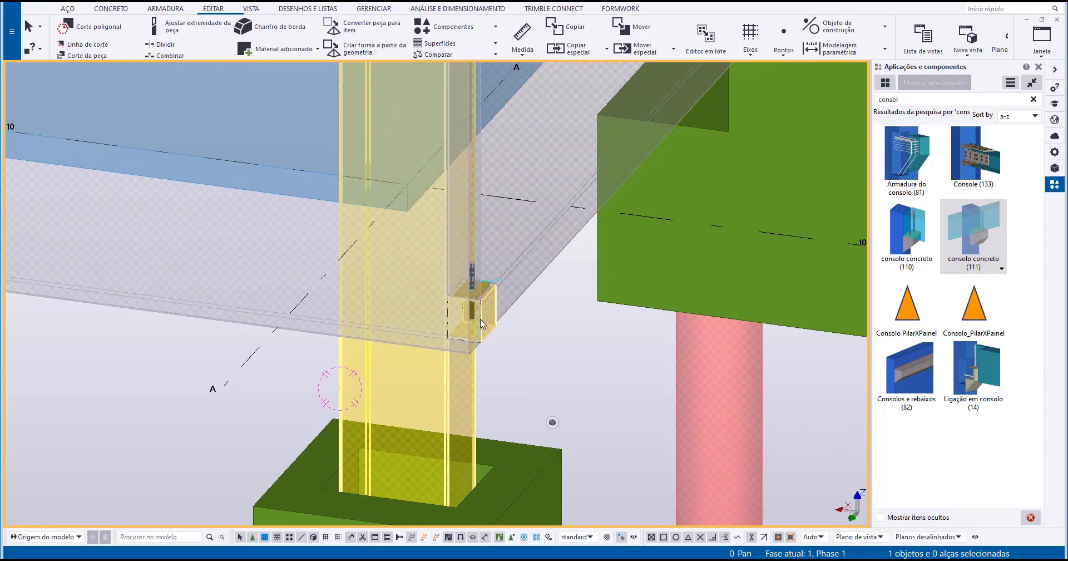
Step: Add a second consolo concreto (111) connection at the base of corner pillar A/10 for the adjoining facade panel
scroll(482, 323, "down", 1)
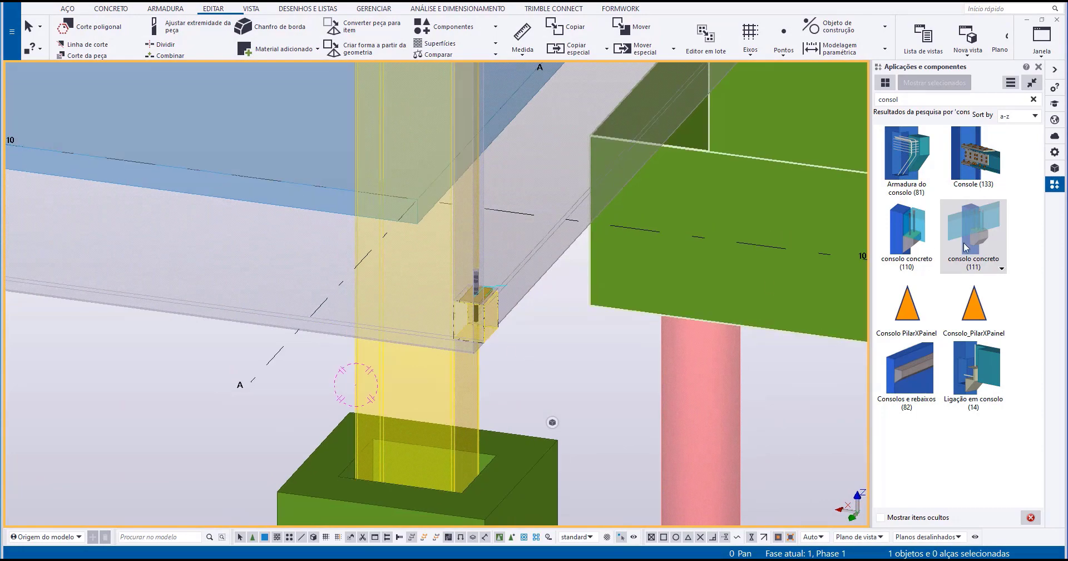
left_click(981, 228)
scroll(420, 417, "up", 4)
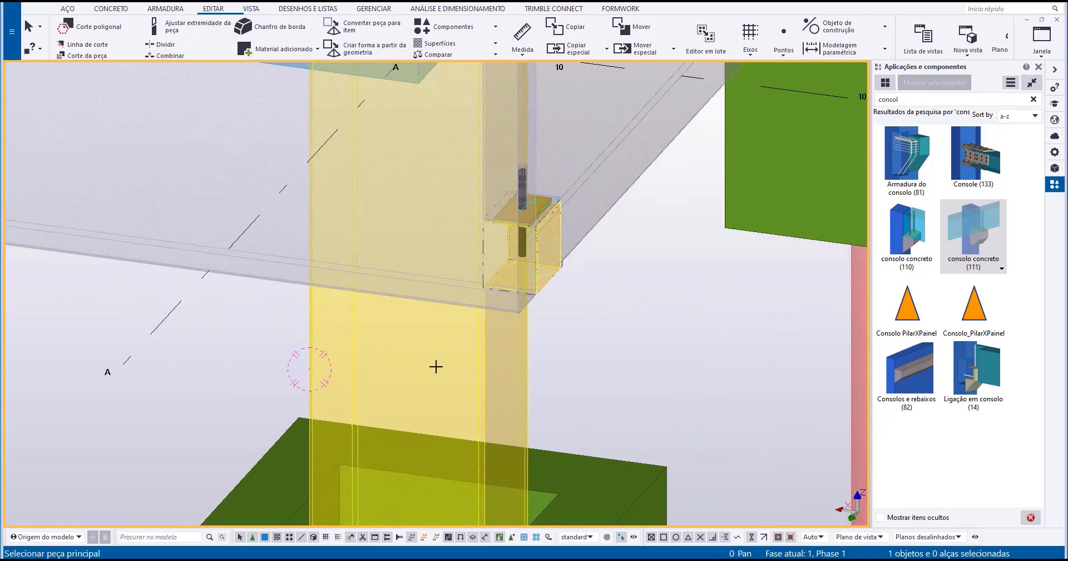
left_click(477, 362)
left_click(460, 298)
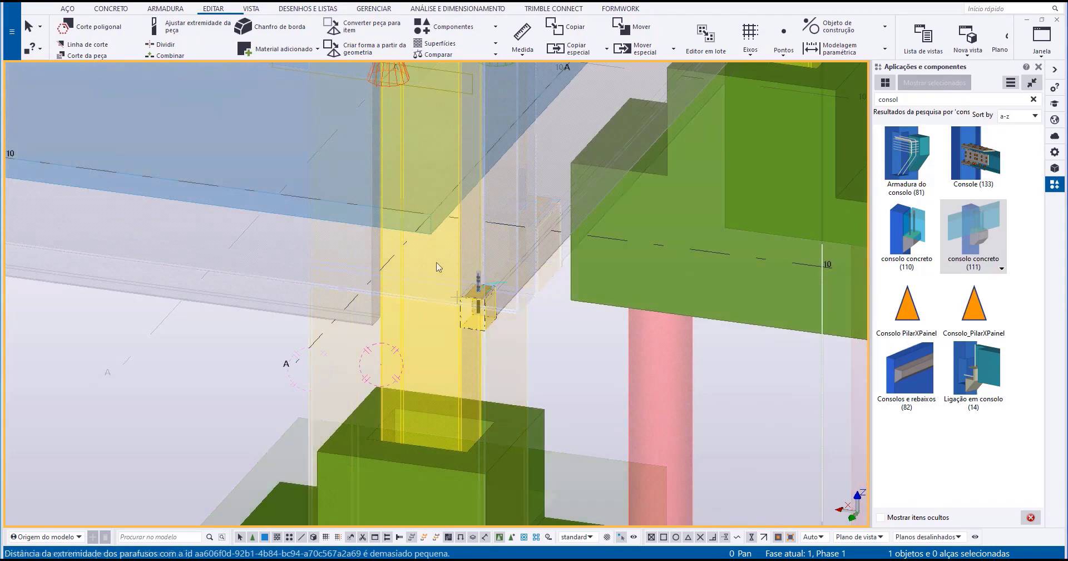
middle_click_drag(437, 264, 468, 409)
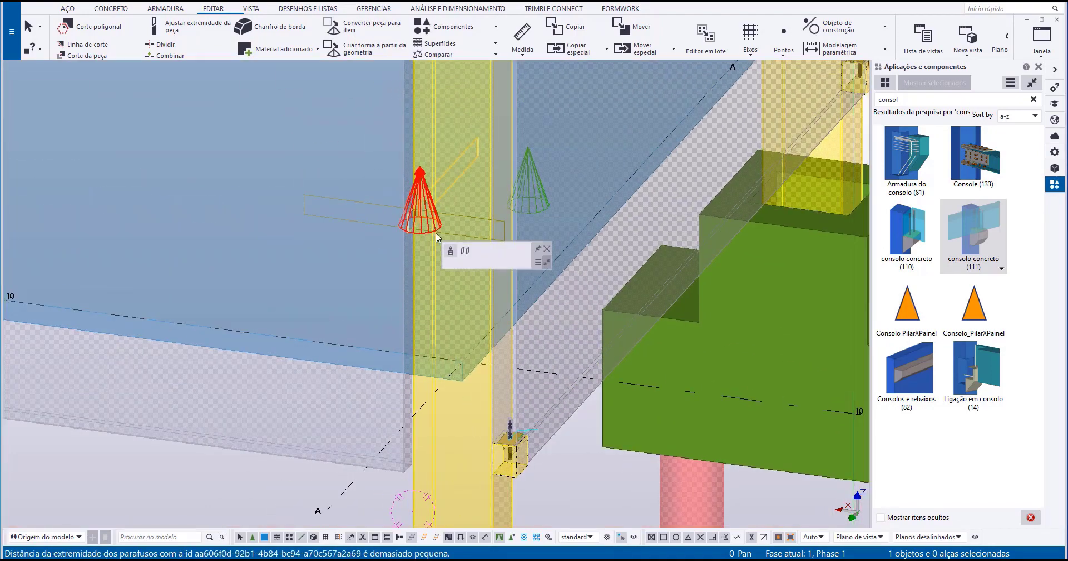
Step: Open the properties of the newly added connection at corner pillar A/10
scroll(429, 229, "up", 1)
scroll(429, 229, "up", 1)
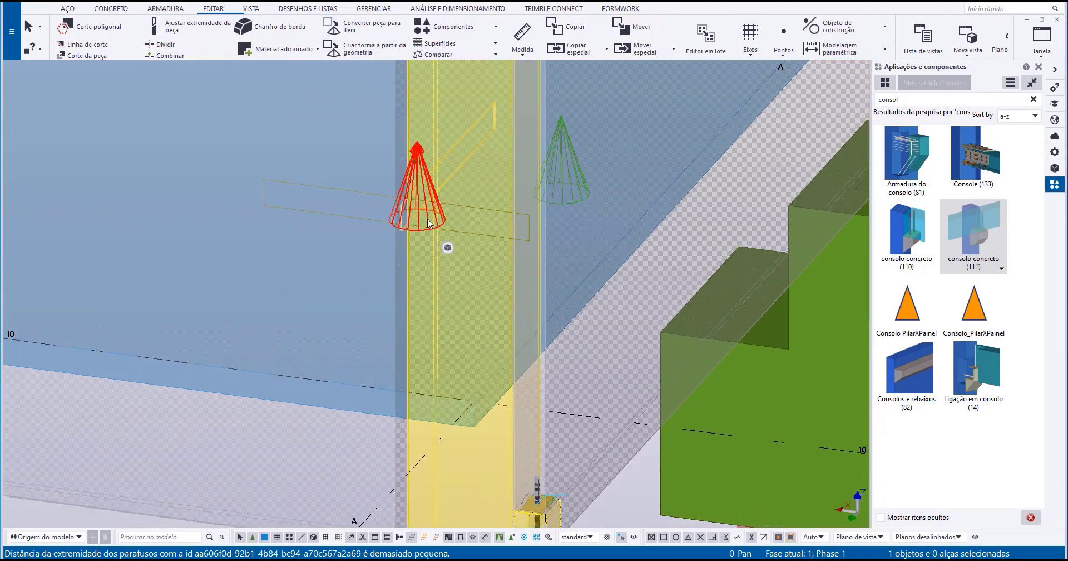
scroll(442, 219, "up", 1)
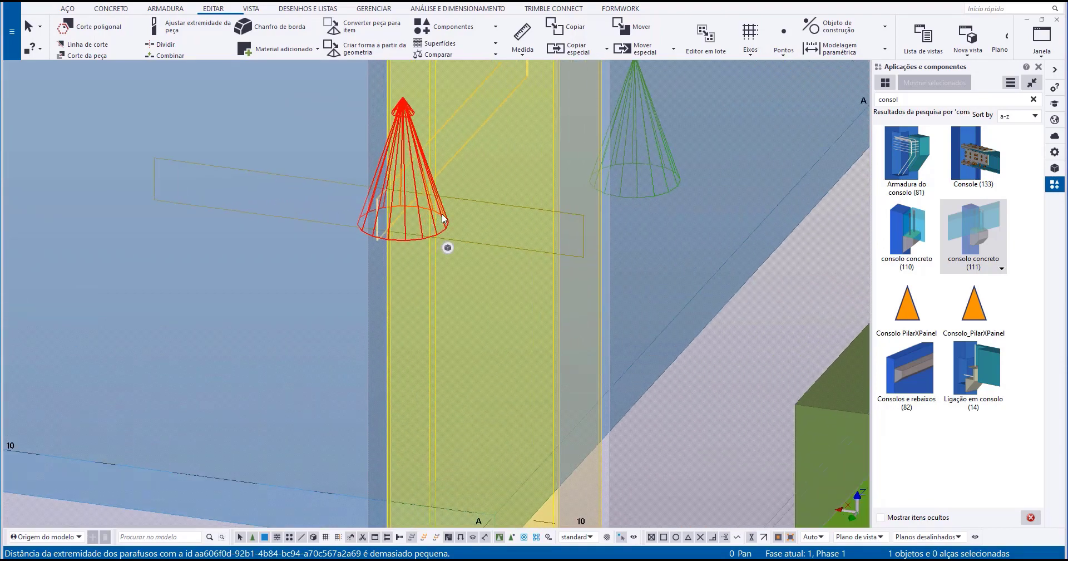
scroll(439, 240, "up", 3)
scroll(449, 218, "down", 2)
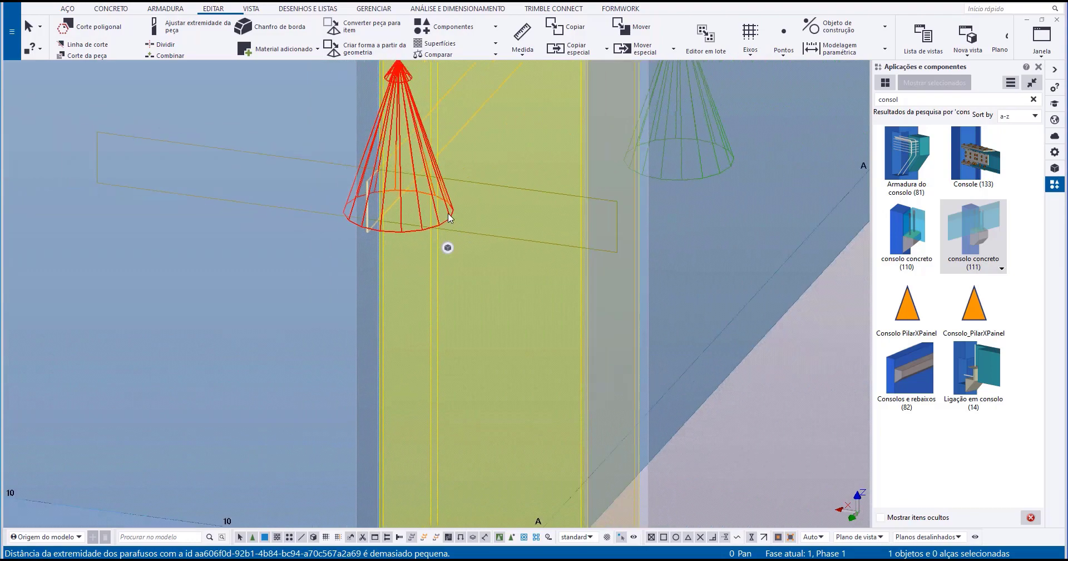
scroll(450, 217, "down", 3)
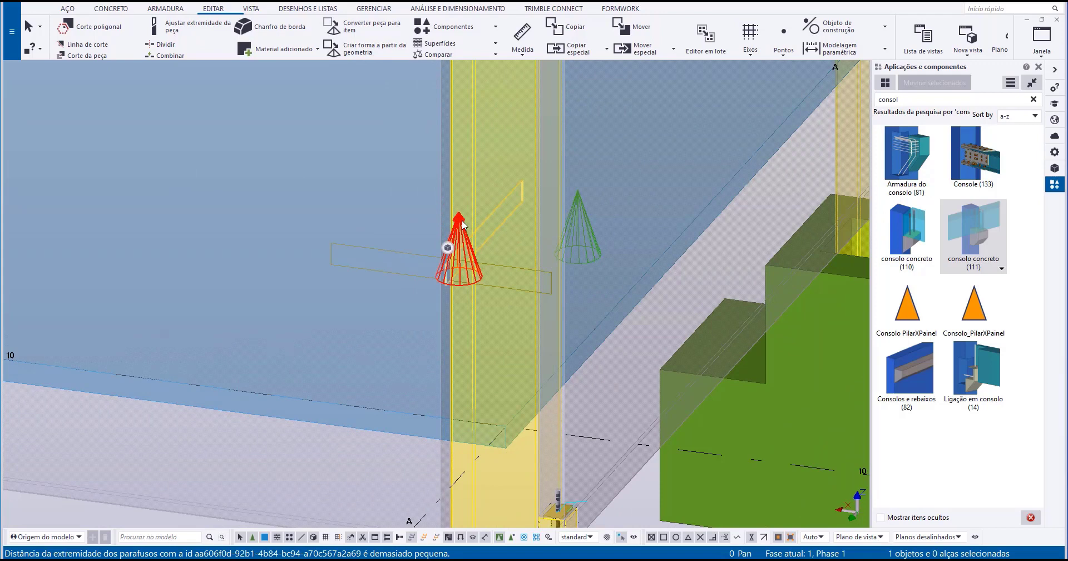
double_click(460, 223)
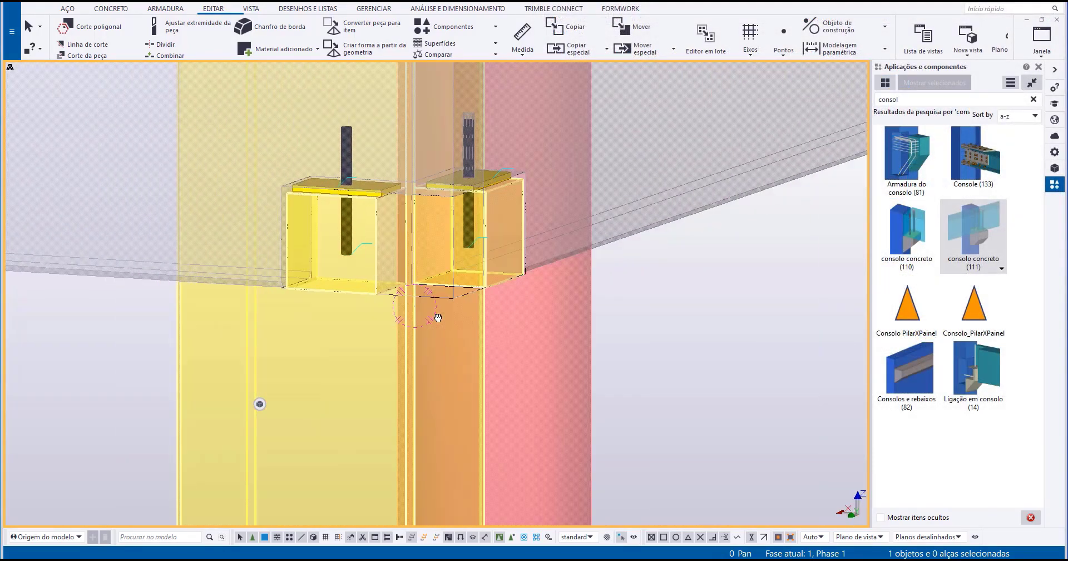
Step: Enable selection of objects inside components and set the length of the panel cut at the second corner bracket to 16
scroll(438, 317, "up", 3)
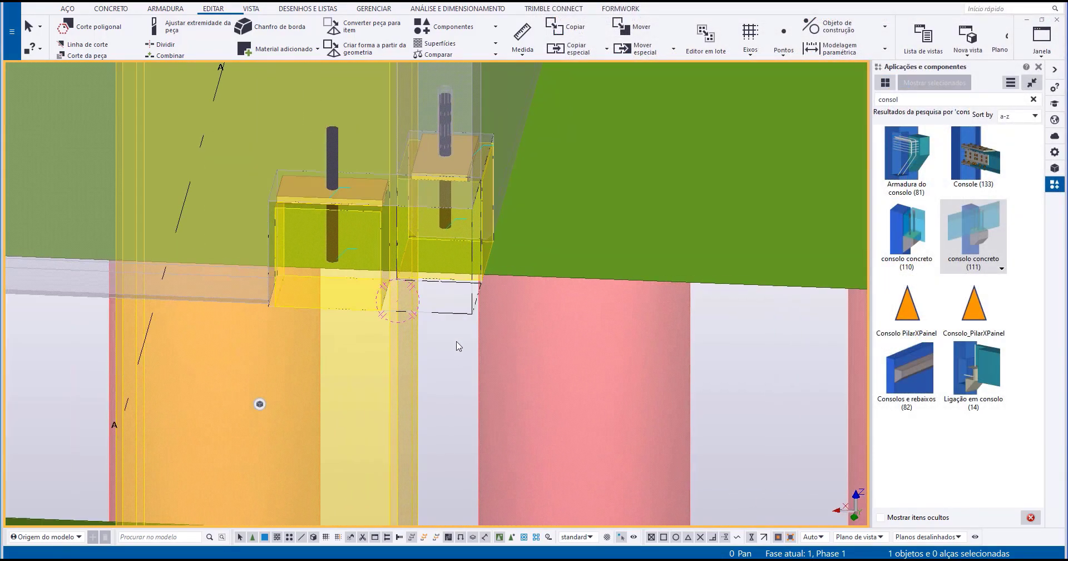
left_click(513, 538)
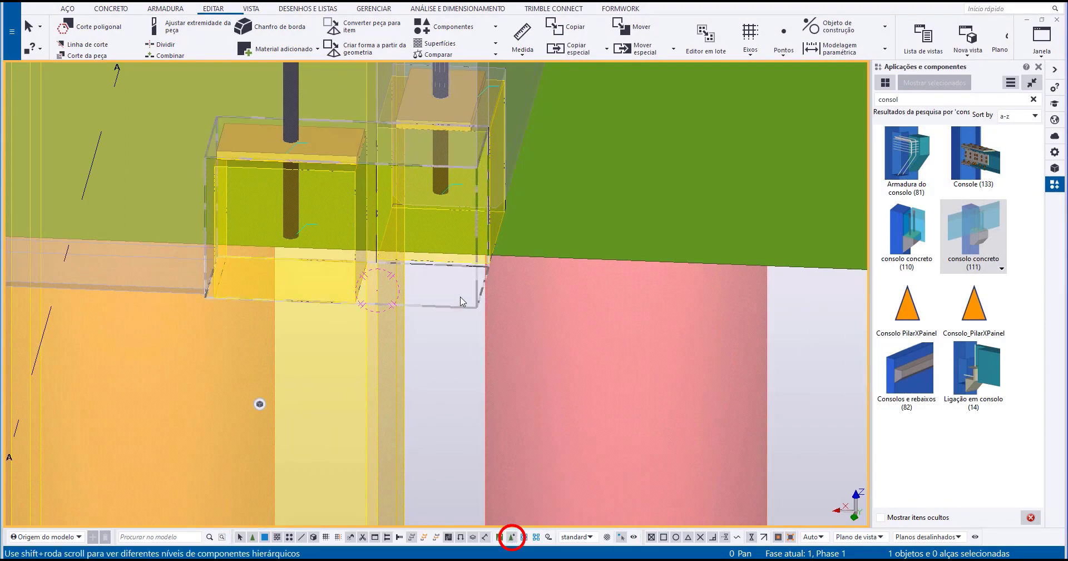
left_click(457, 315)
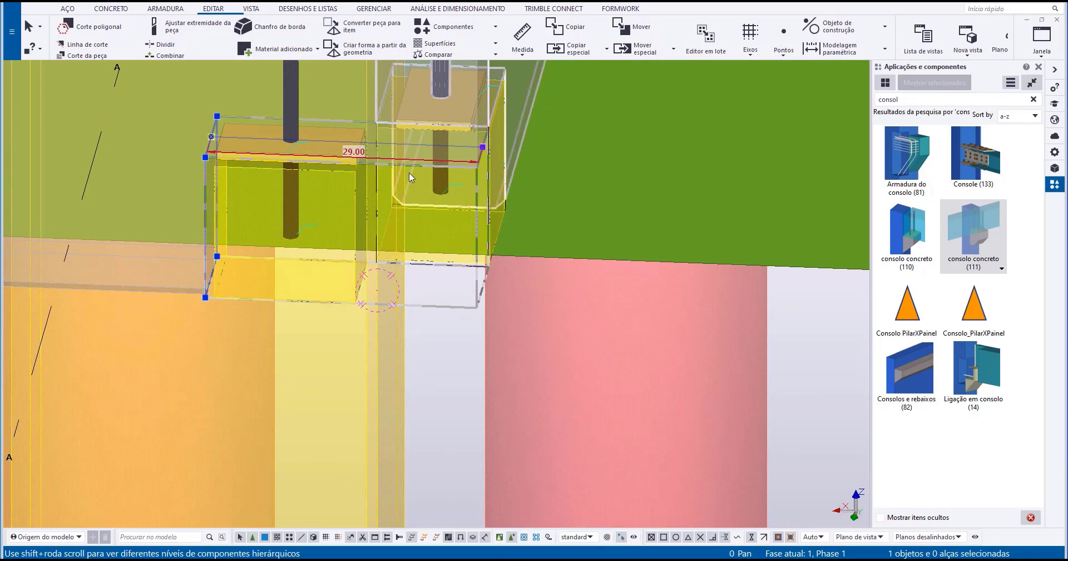
left_click(352, 154)
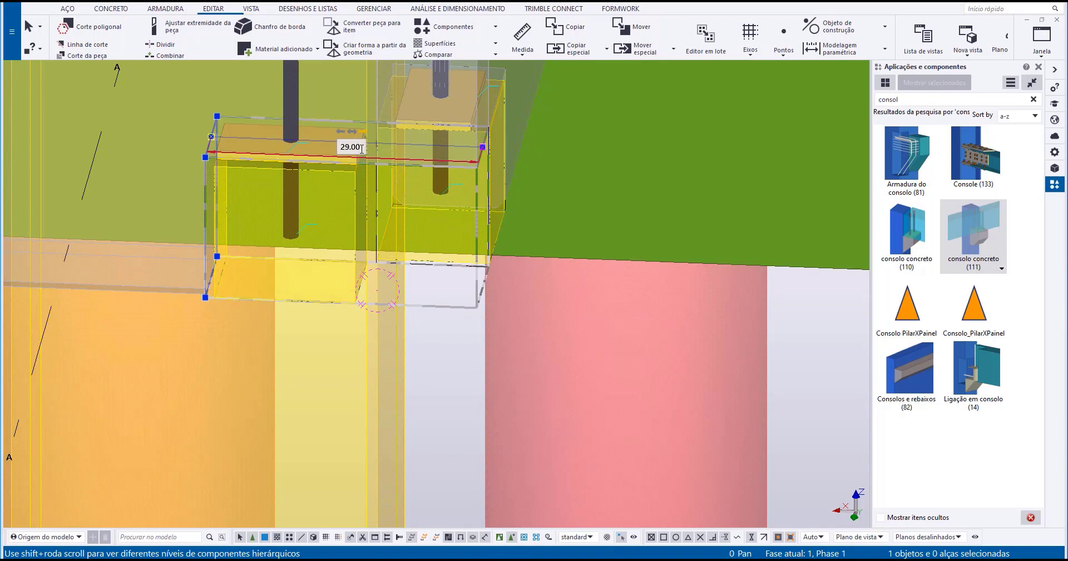
left_click_drag(362, 149, 305, 145)
type("23")
key("Return")
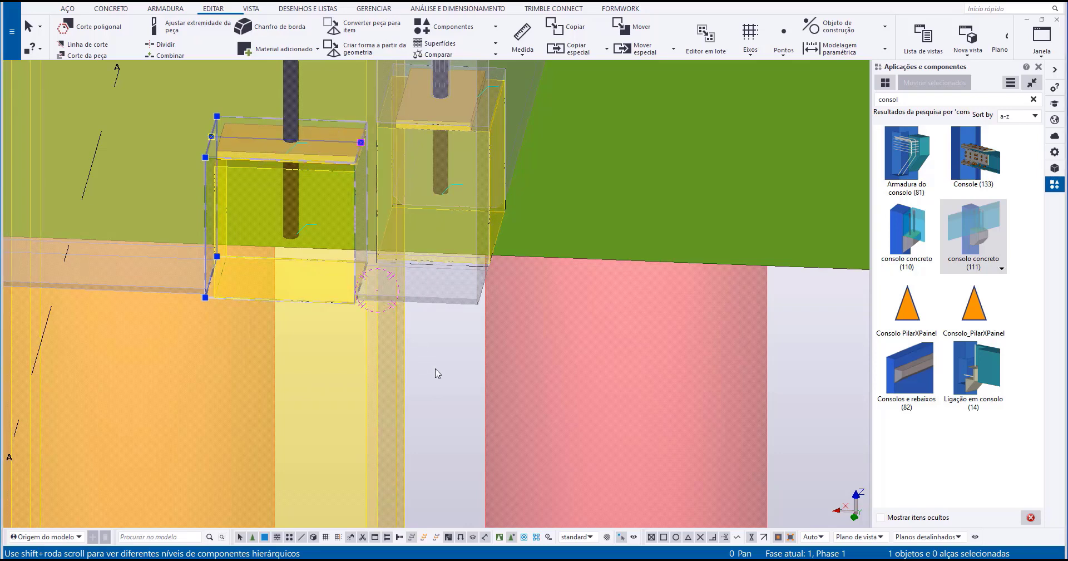
Step: Extend the same panel cut slightly past the second corner bracket, deselect it and restore the selection of whole components
scroll(348, 167, "up", 4)
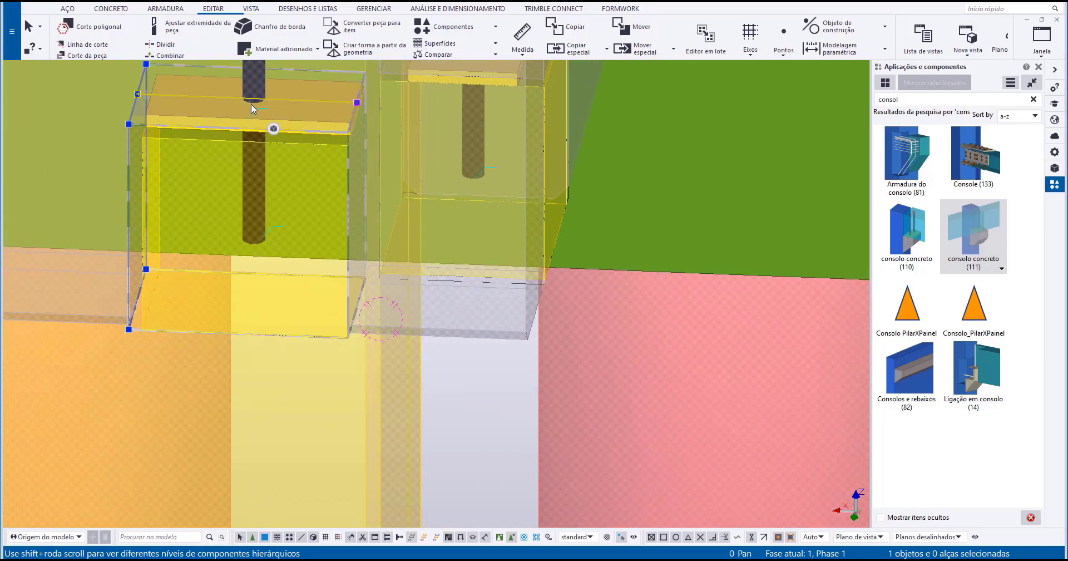
left_click(250, 106)
left_click(255, 101)
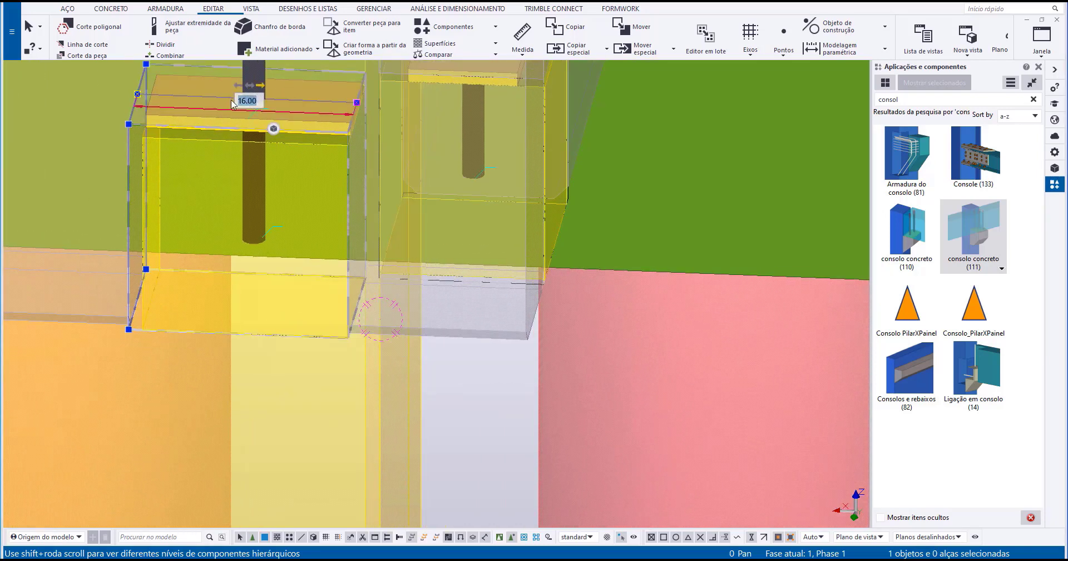
key("Return")
scroll(459, 509, "down", 2)
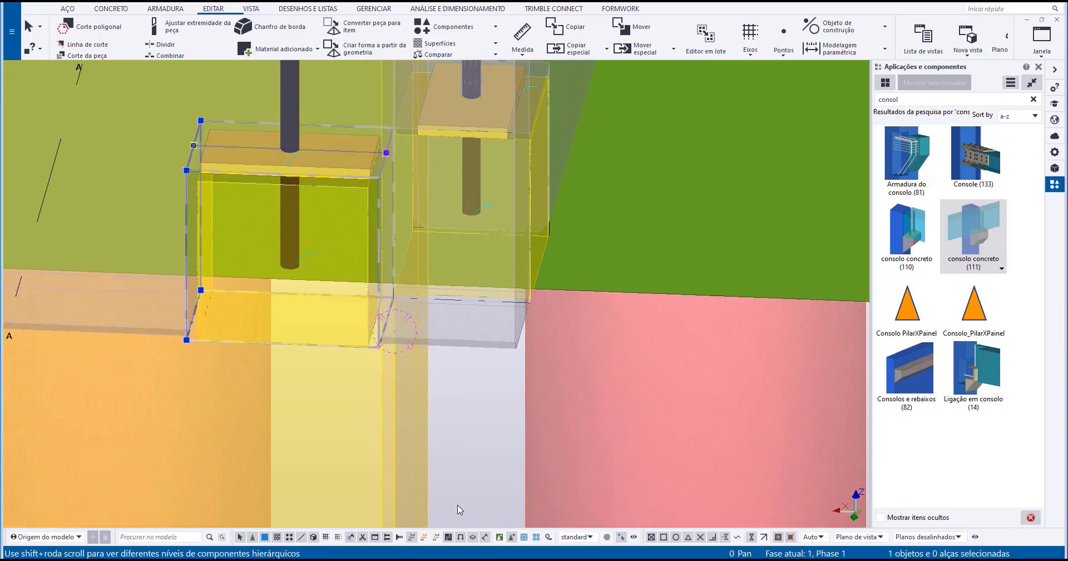
left_click(469, 487)
left_click(499, 536)
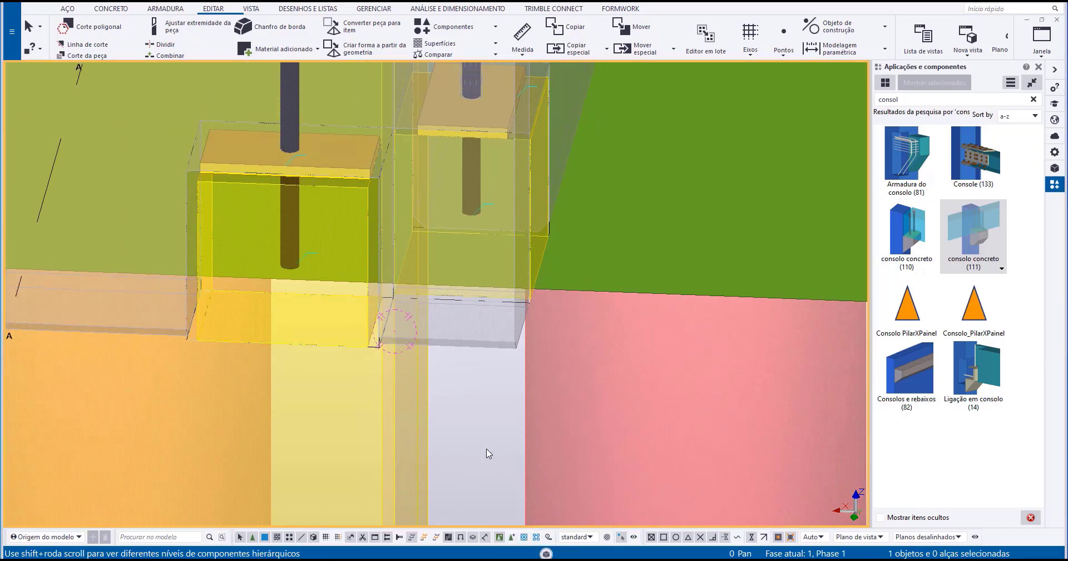
Step: Render the parts as solid and examine the bracket cutouts at the panel corner
scroll(485, 447, "down", 2)
key("ctrl+4")
scroll(488, 403, "down", 2)
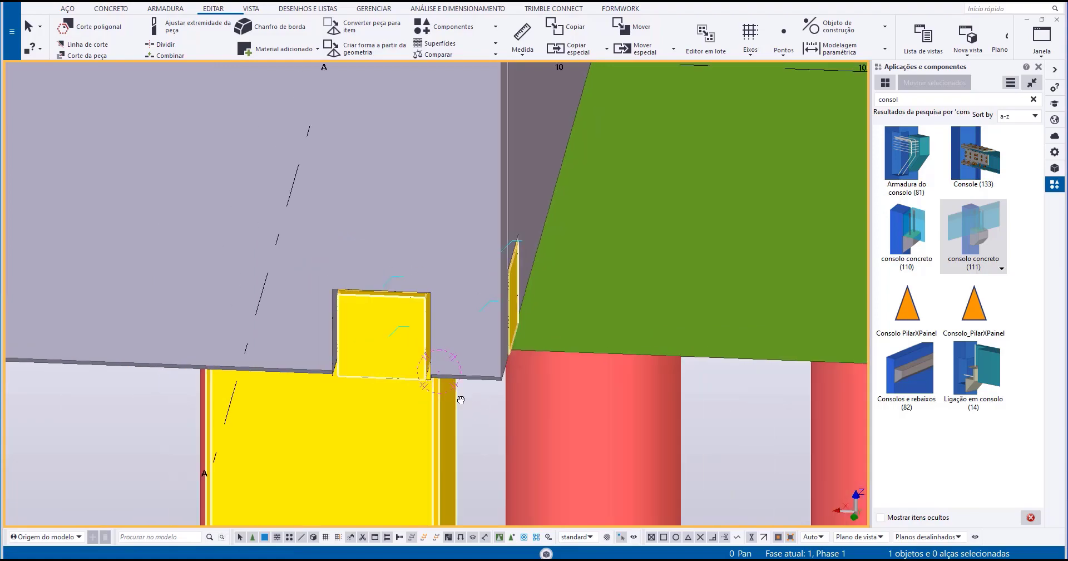
middle_click_drag(488, 403, 388, 311, "ctrl")
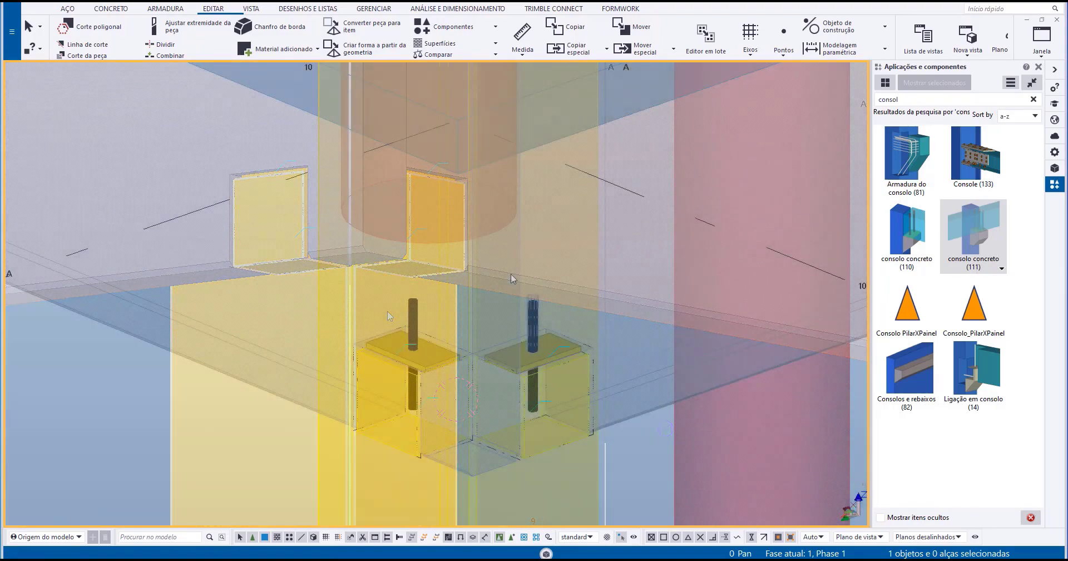
Step: Copy the cylindrical cut from the first corner bracket's anchor bar to the base of the second corner bracket's bar
scroll(511, 273, "down", 2)
scroll(511, 274, "up", 4)
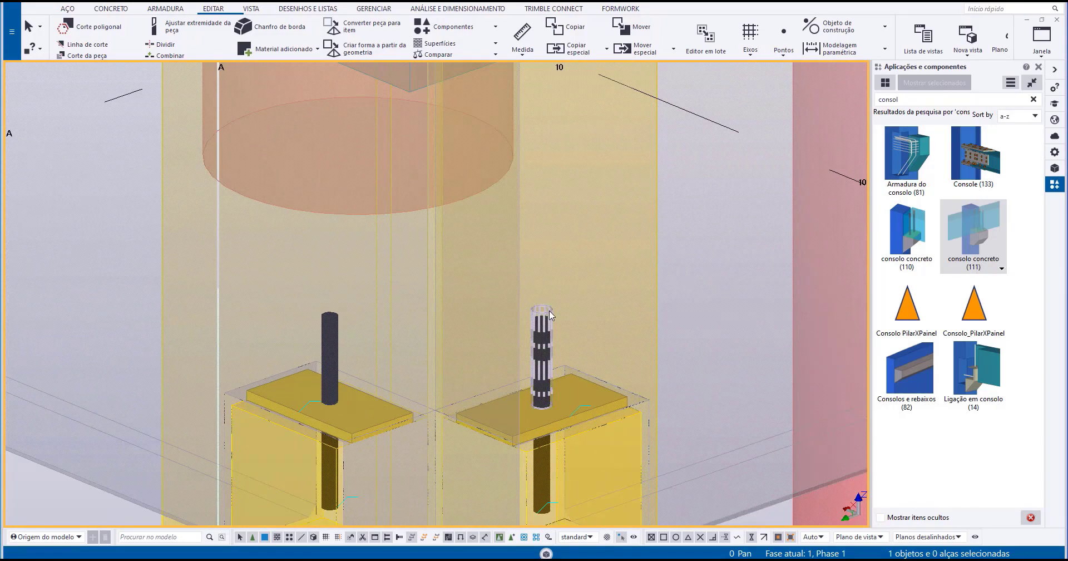
right_click(550, 314)
left_click(578, 363)
scroll(537, 409, "up", 4)
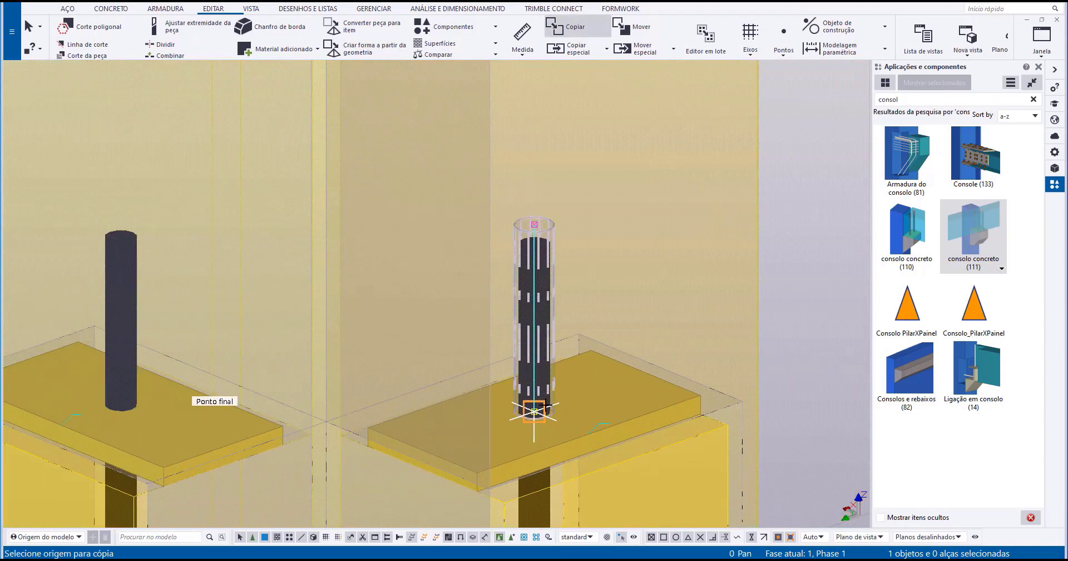
left_click(531, 409)
scroll(710, 401, "down", 2)
scroll(495, 346, "up", 4)
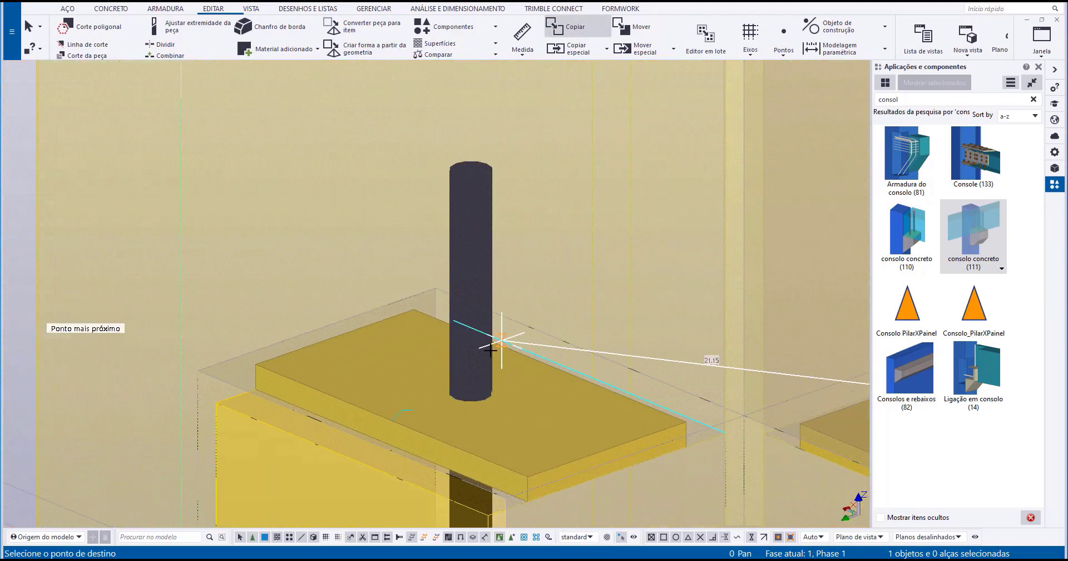
left_click(470, 385)
scroll(482, 341, "down", 4)
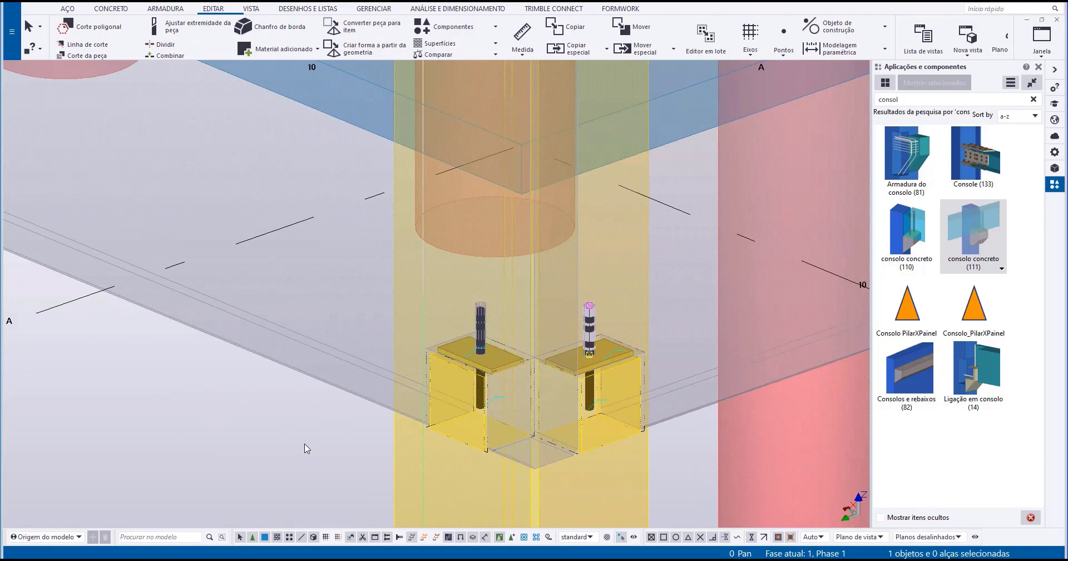
scroll(305, 448, "down", 10)
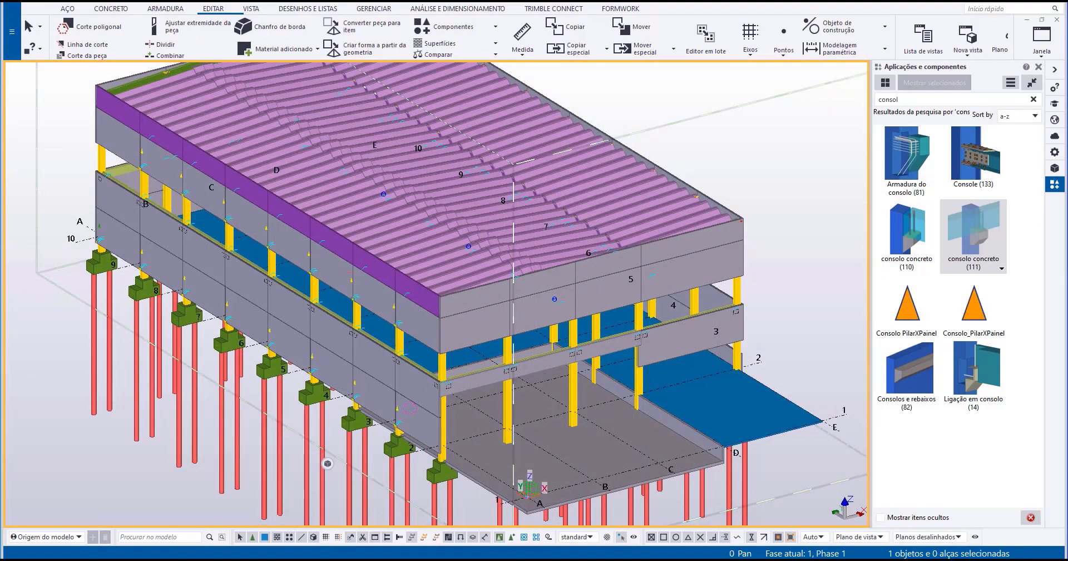